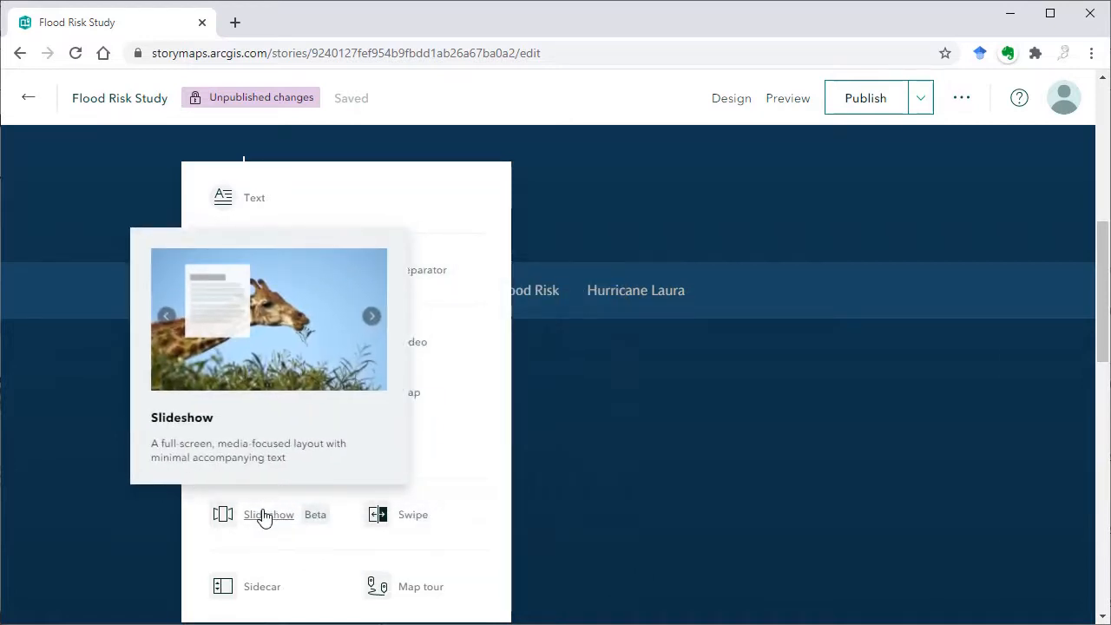
- Insert a slideshow block into the story and start a new express map as the first slide's media
left_click(265, 516)
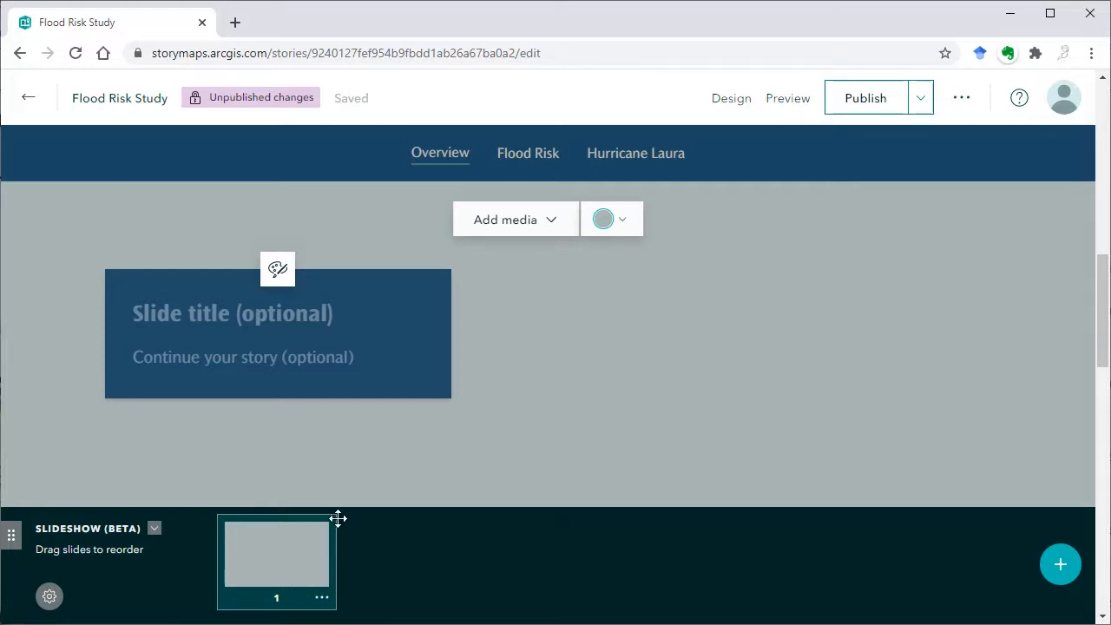
left_click(556, 226)
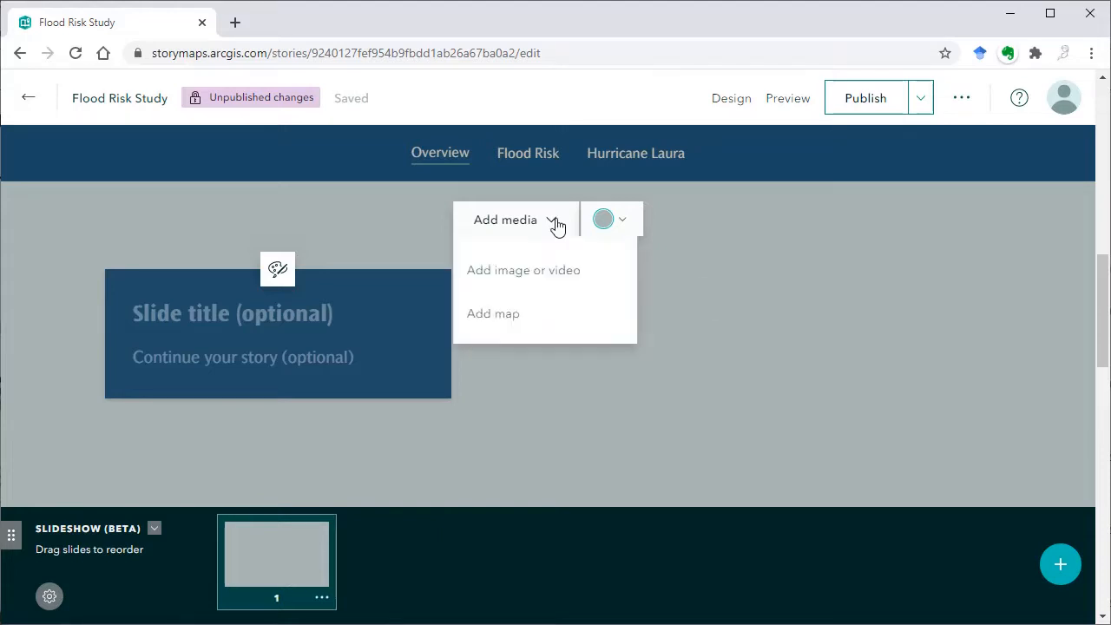
left_click(507, 323)
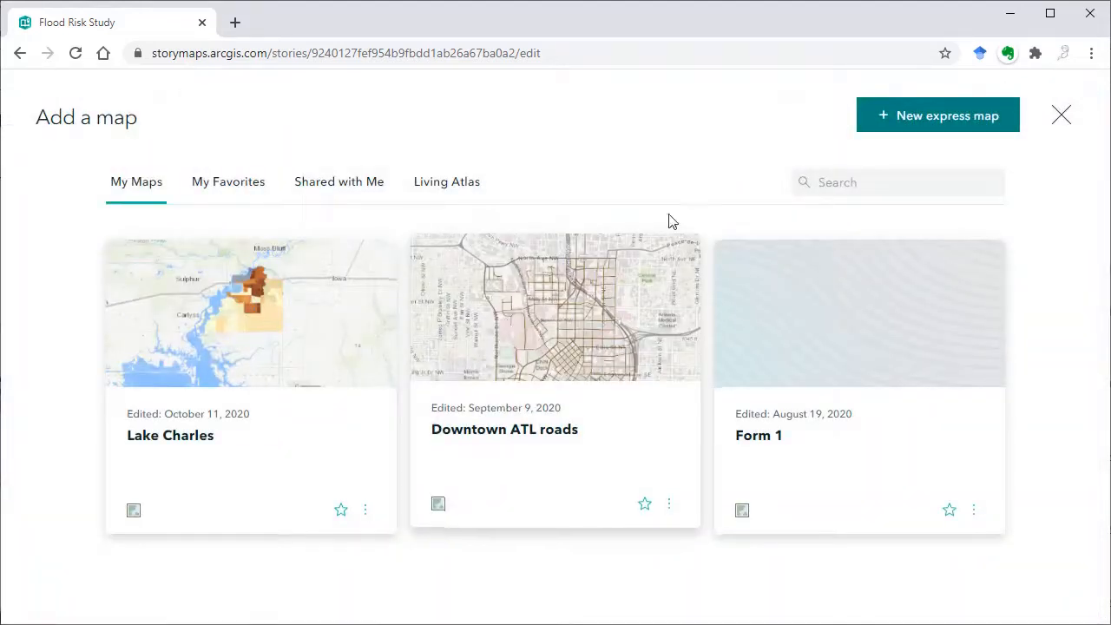
left_click(926, 110)
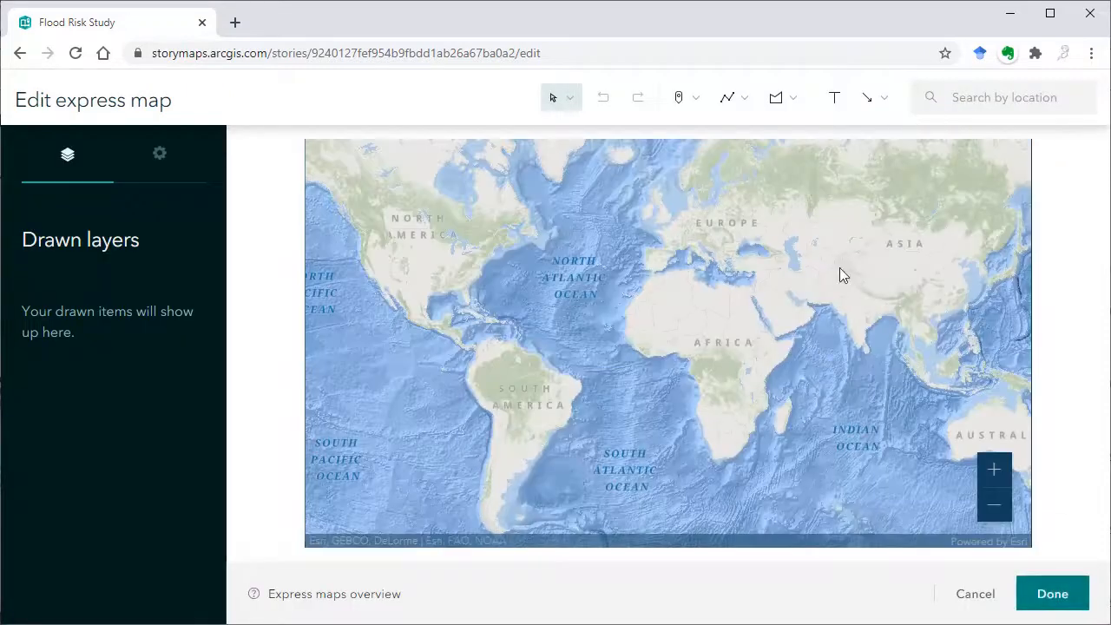
- Find Lake Charles, LA (Calcasieu Parish), add it to the express map as a point, and frame the surrounding Gulf coast
left_click(1000, 91)
type("lake charles")
key("Return")
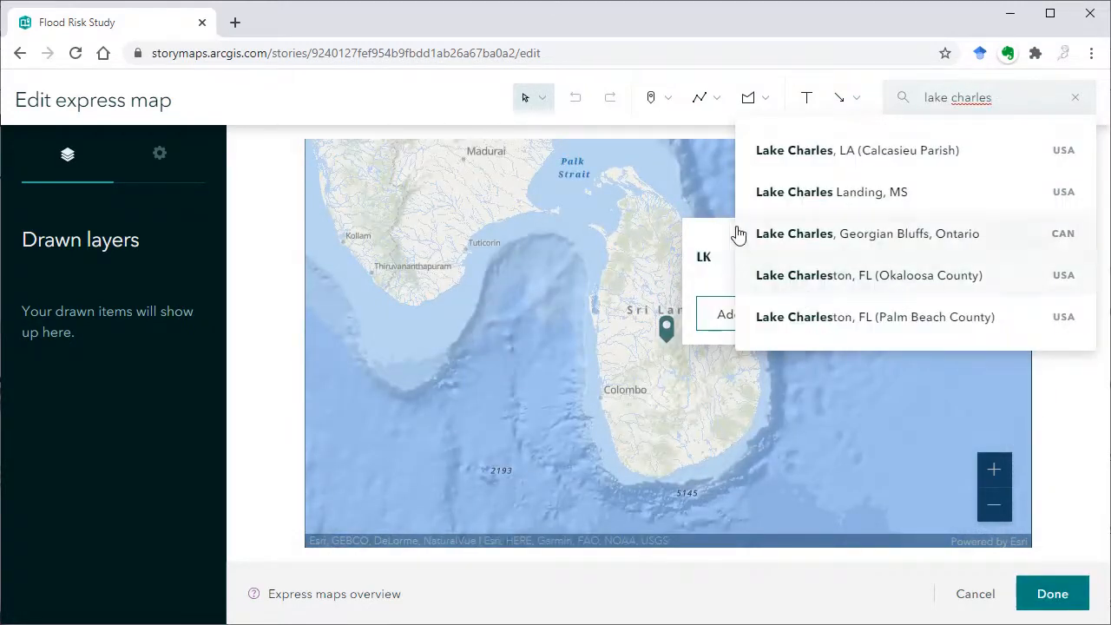
left_click(858, 159)
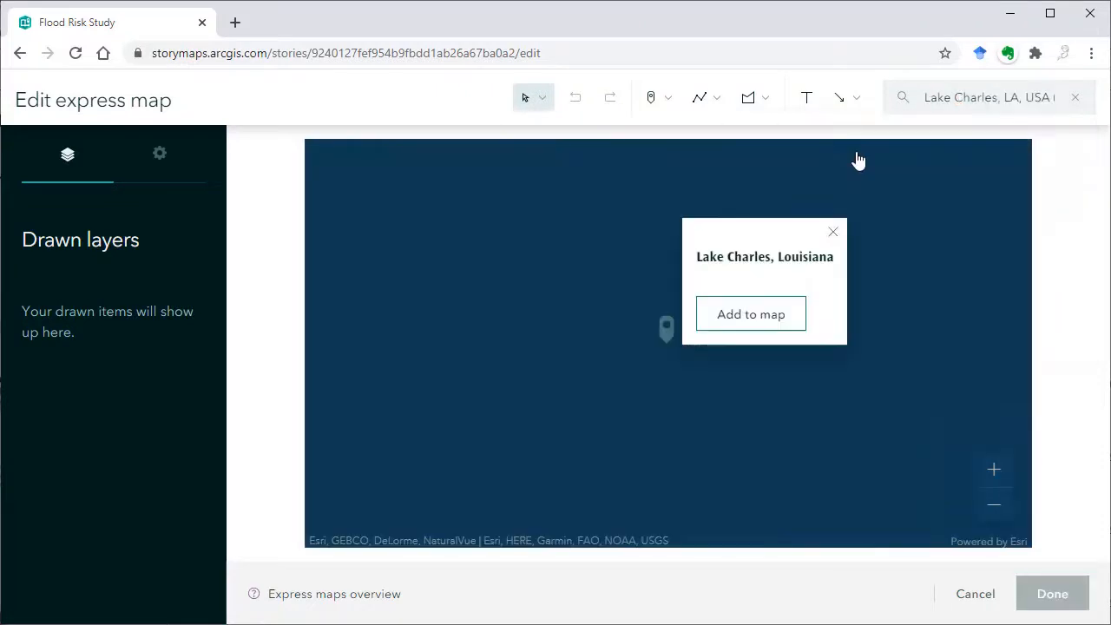
left_click(766, 312)
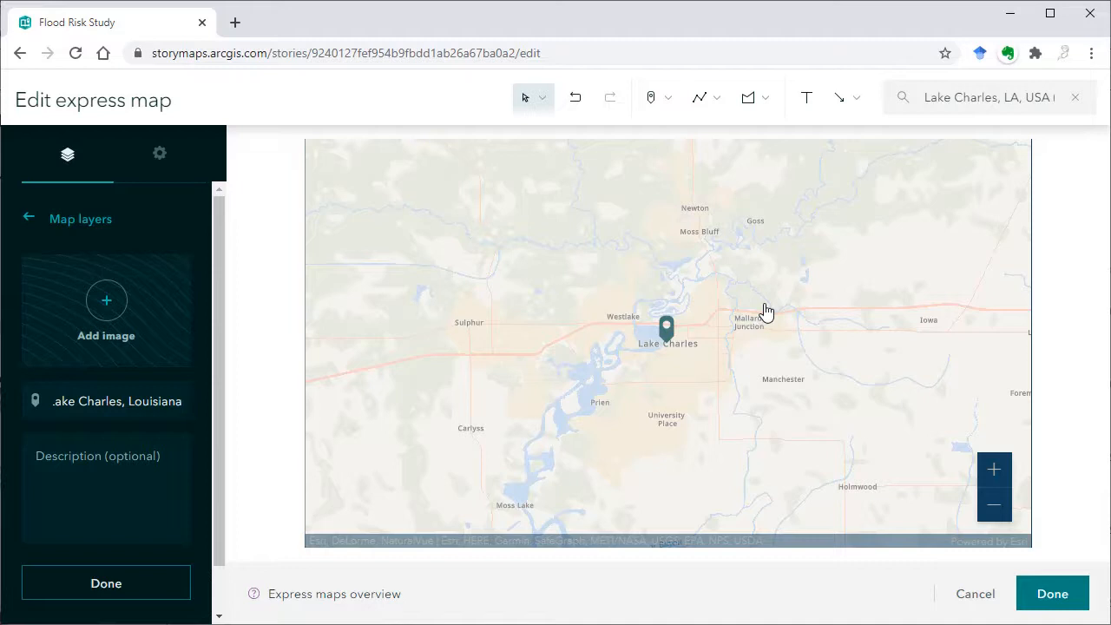
scroll(704, 432, "down", 1)
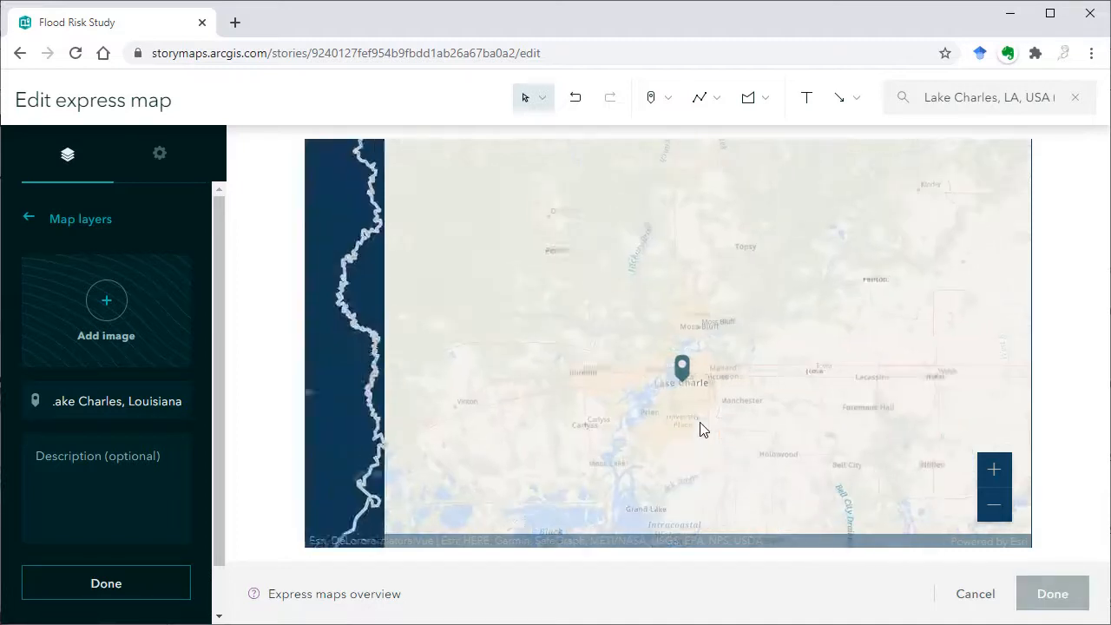
scroll(703, 431, "down", 2)
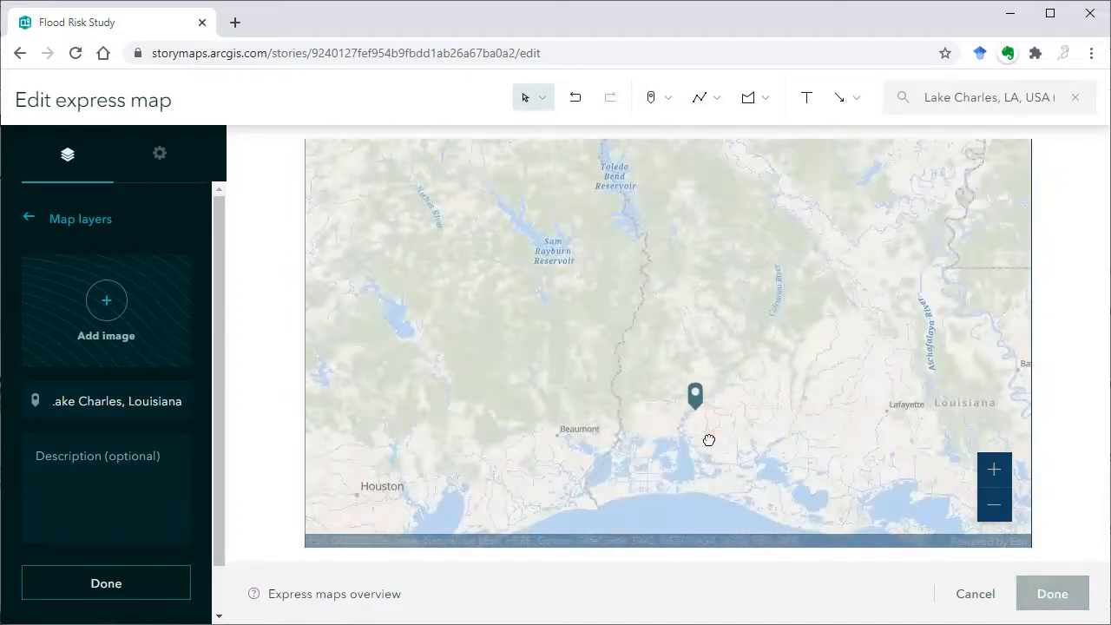
left_click_drag(687, 331, 699, 332)
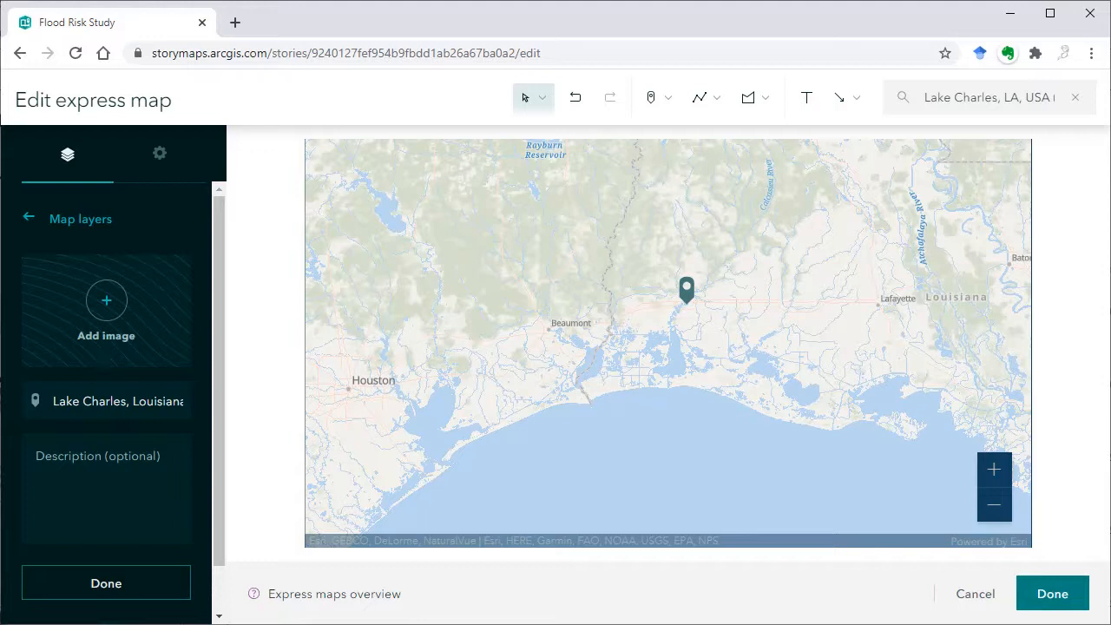
- Attach a skyline image to the Lake Charles point and enable the map's Search option
left_click_drag(238, 391, 114, 315)
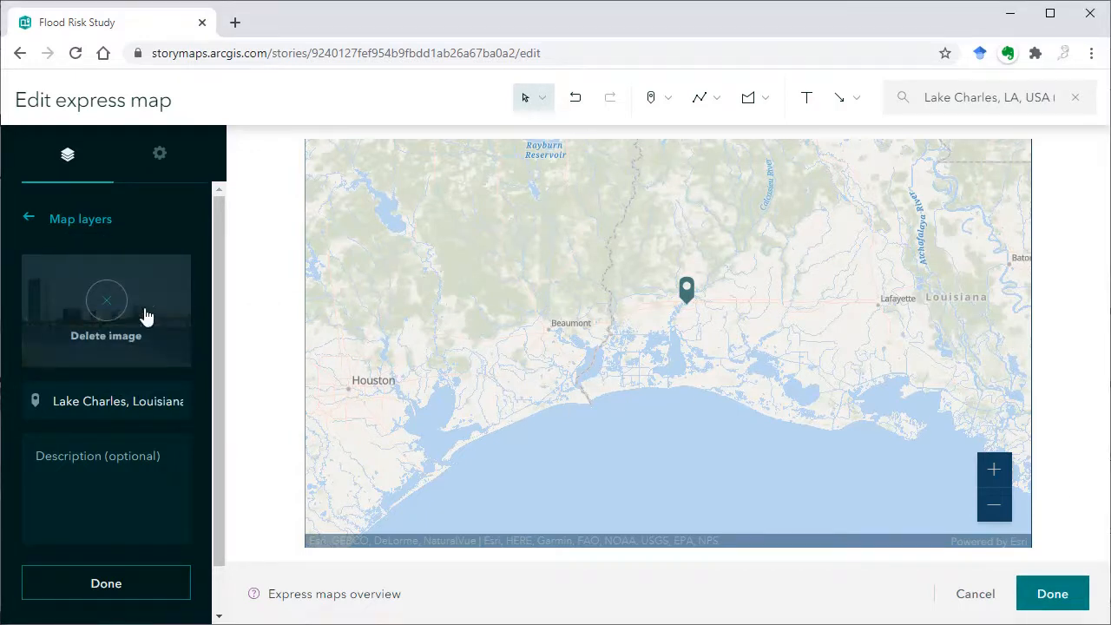
left_click(160, 161)
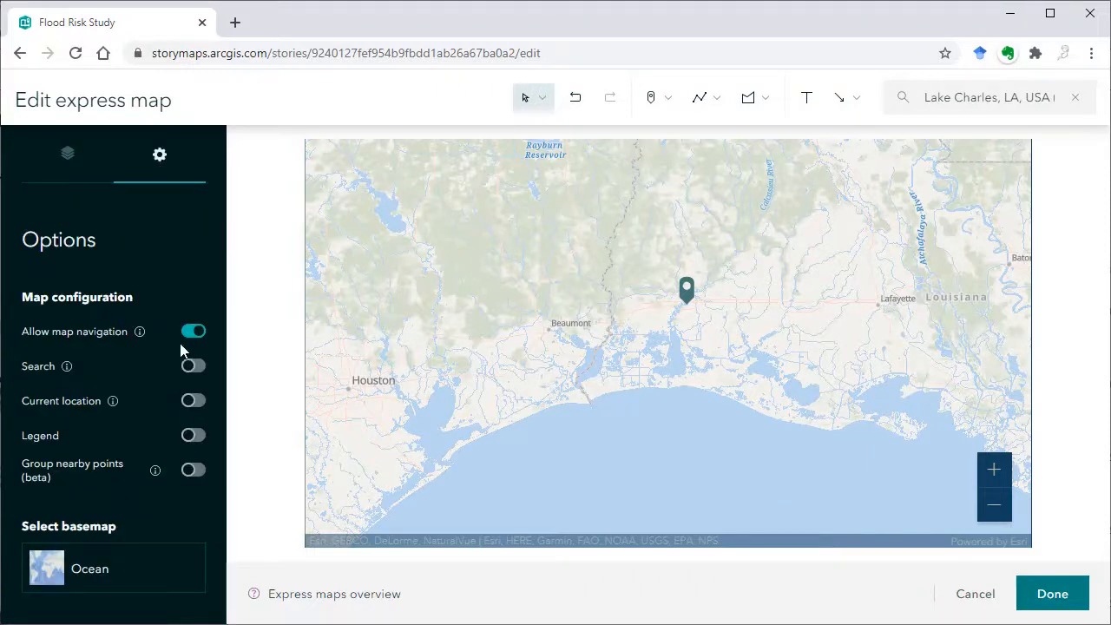
left_click(194, 369)
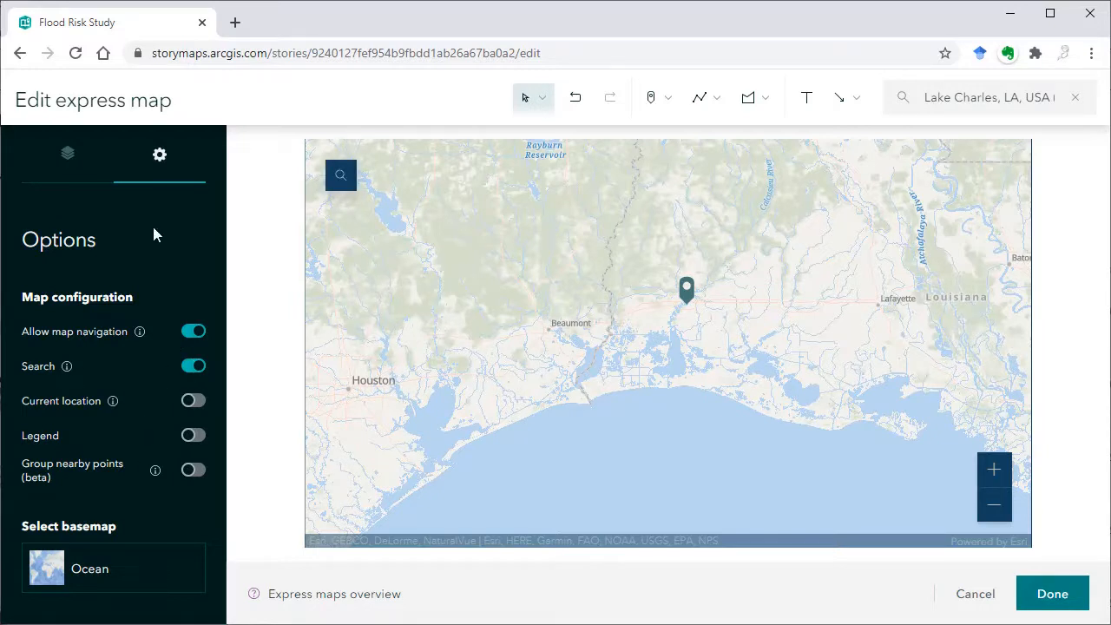
- Attach the skyline image to the Lake Charles, Louisiana point again, save the point and place the finished express map in the slide
left_click(73, 169)
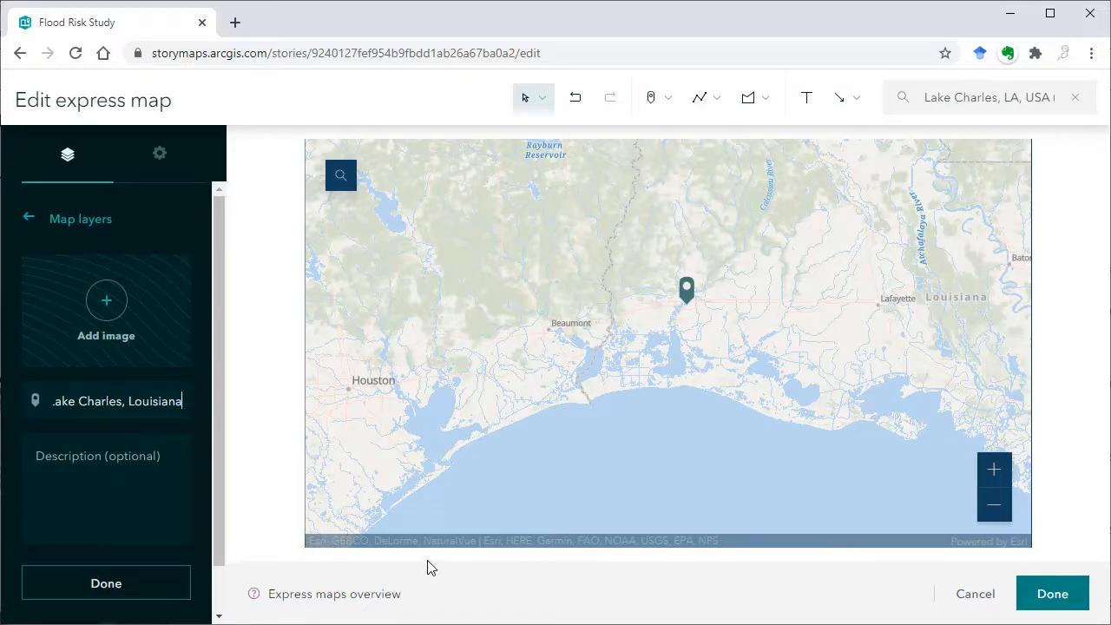
left_click(141, 590)
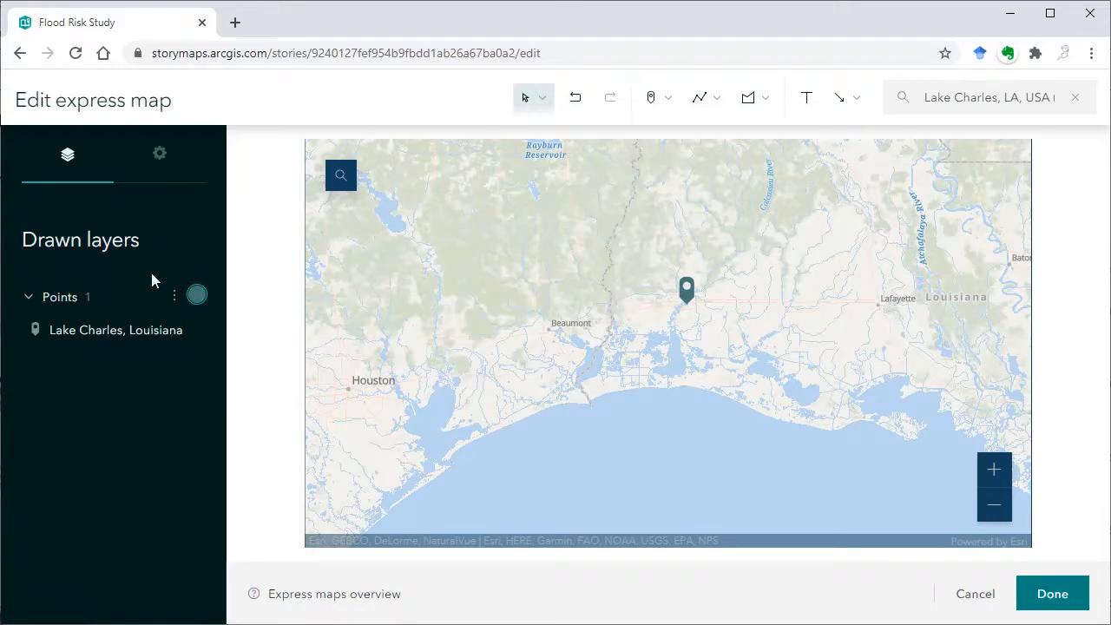
left_click(97, 333)
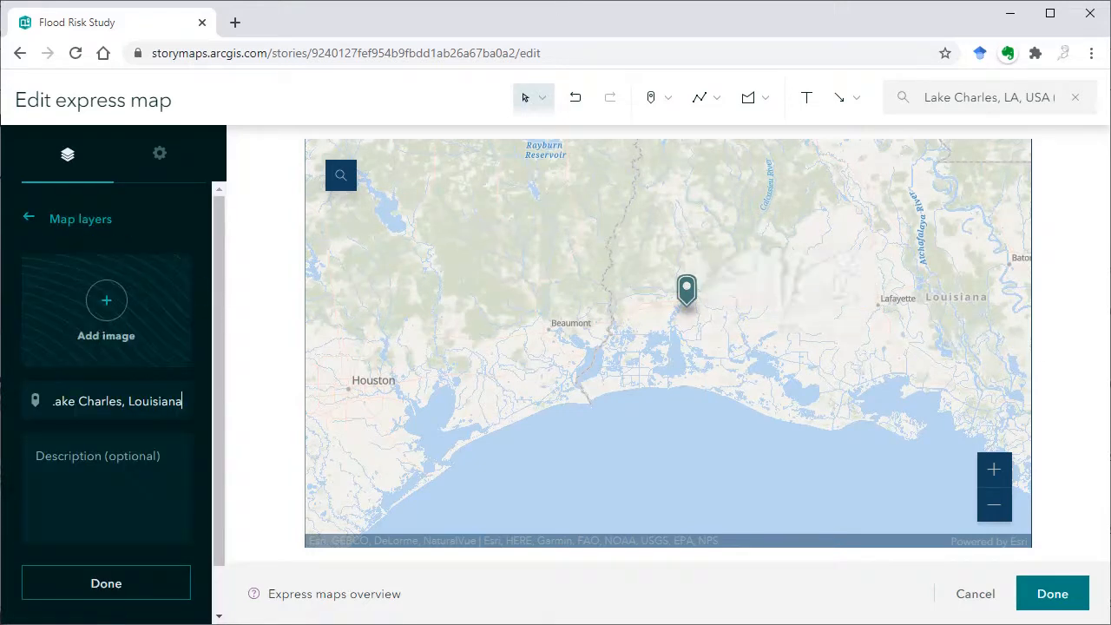
left_click_drag(94, 365, 108, 311)
left_click(107, 583)
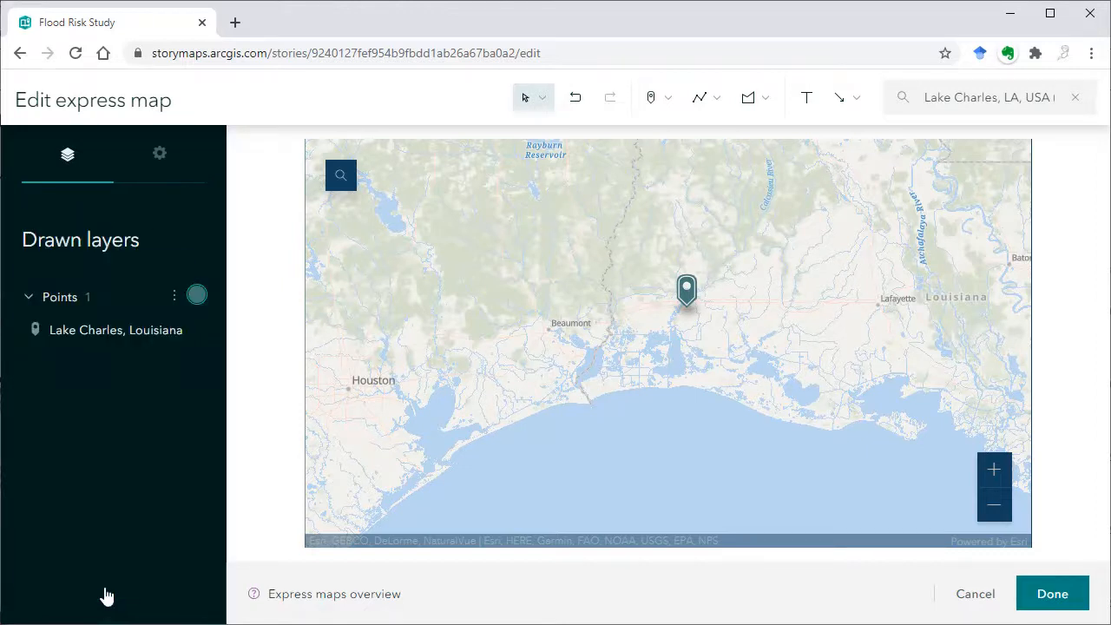
left_click(1075, 597)
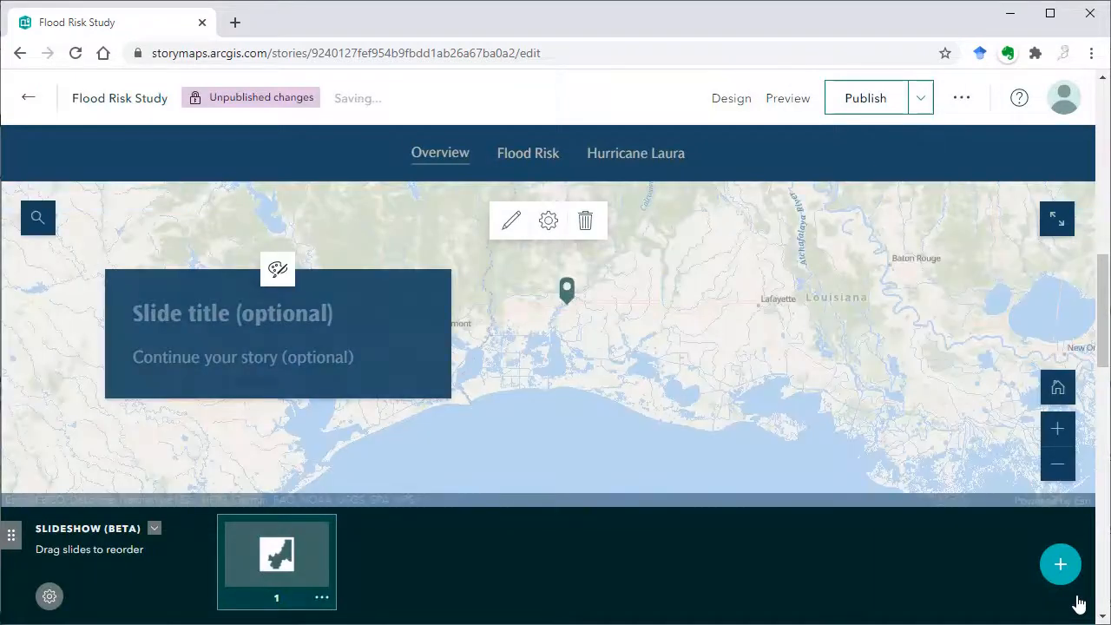
- Check the Lake Charles point's popup and title the first slide "Lake Charles"
left_click(565, 293)
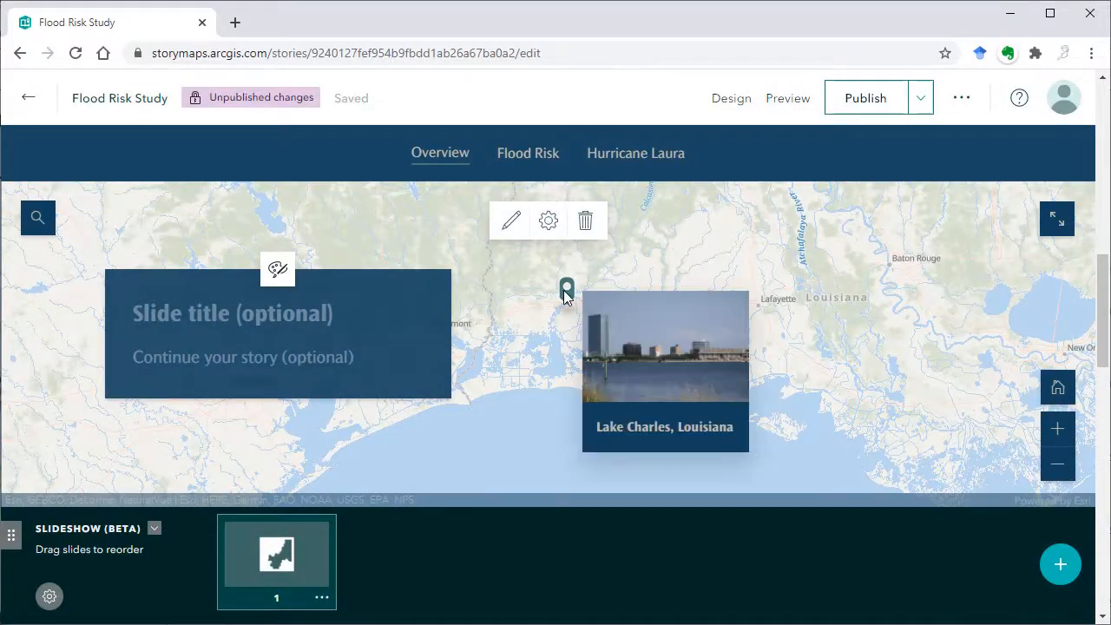
left_click(281, 315)
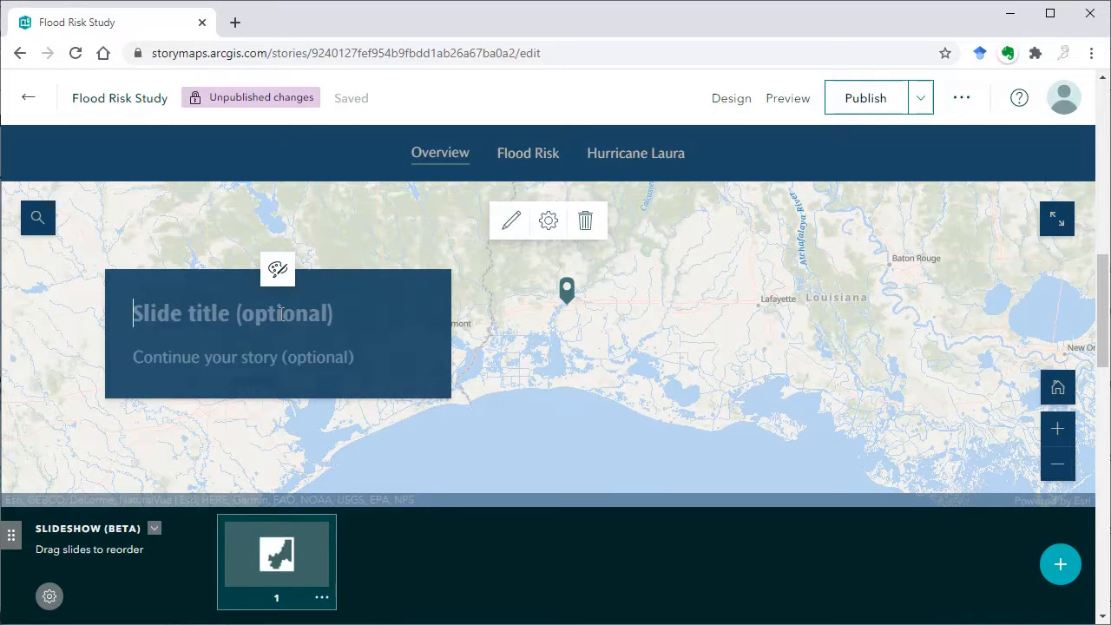
type("Lake Ch")
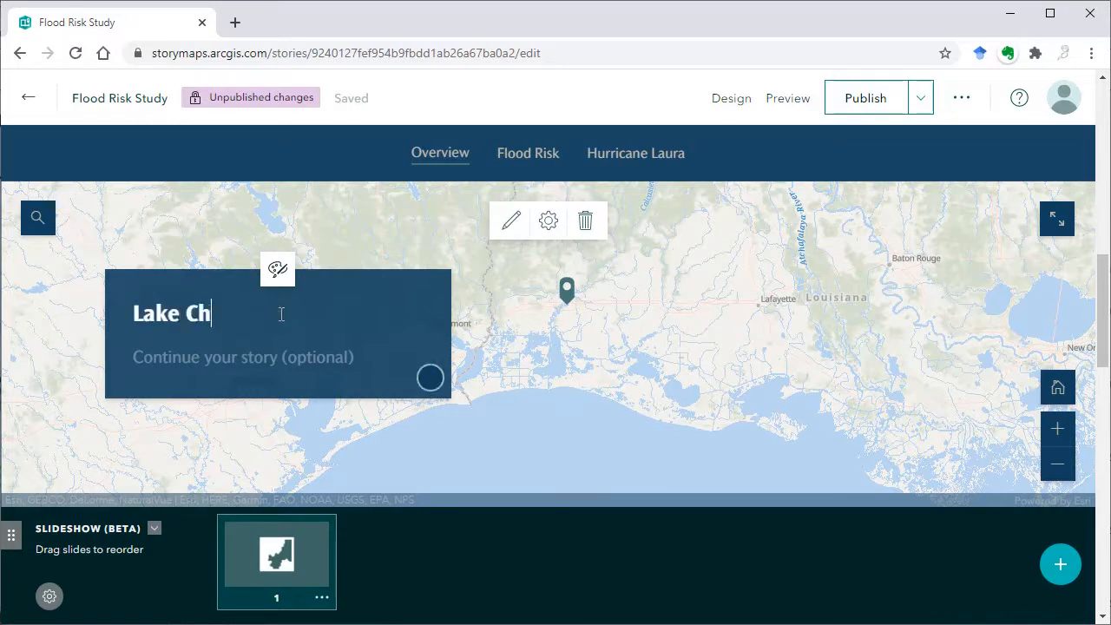
type("arles")
- Add a second slide to the slideshow and start a new express map as its media
left_click(1061, 566)
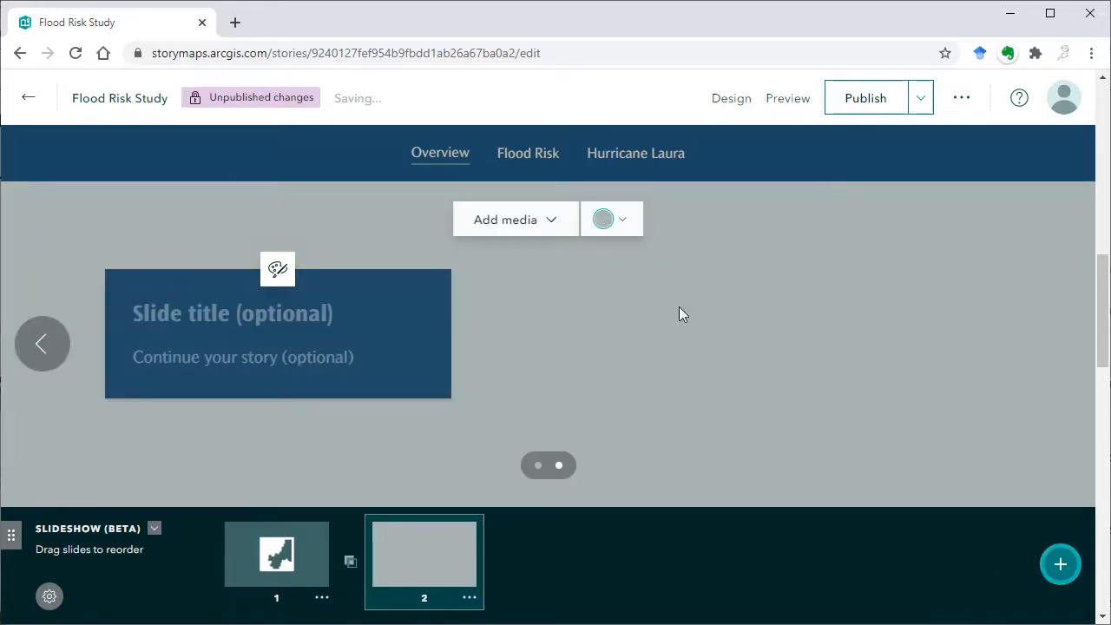
left_click(548, 224)
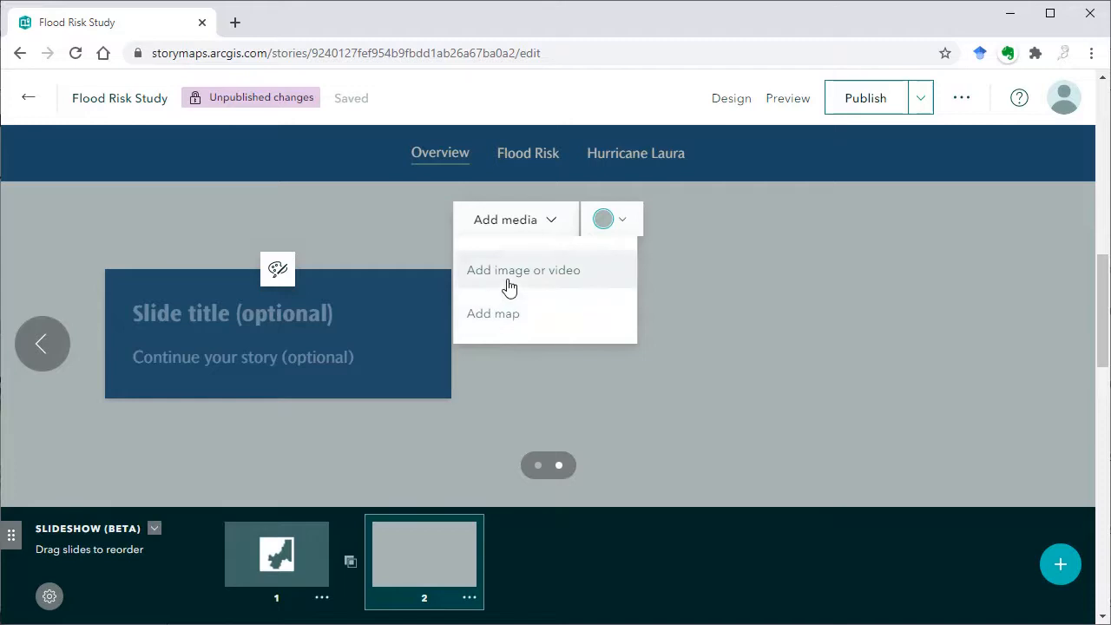
left_click(507, 320)
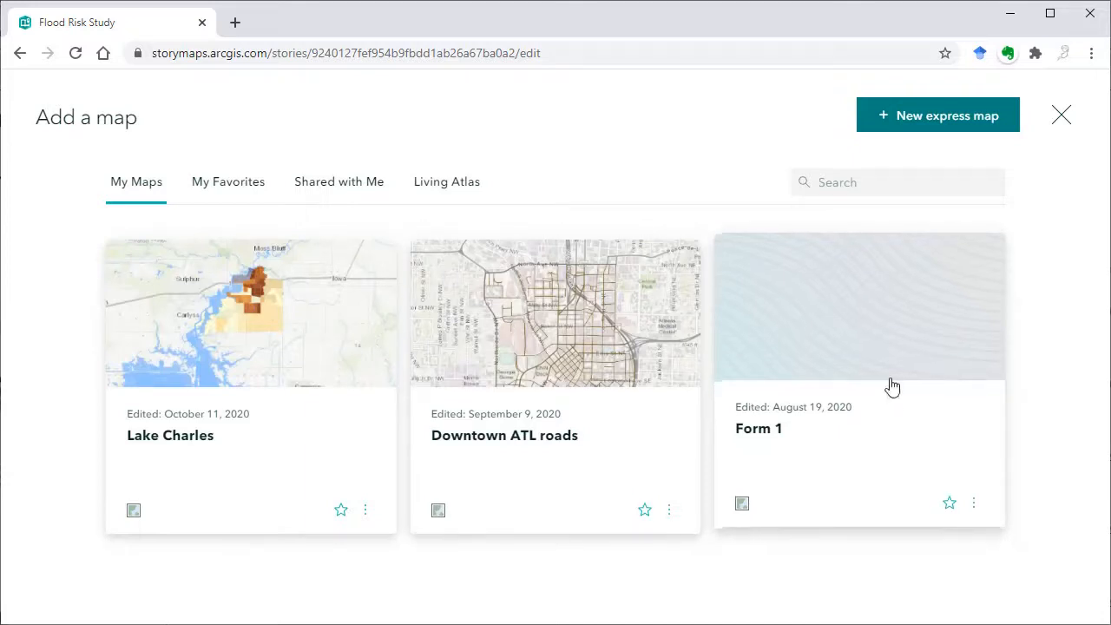
left_click(960, 116)
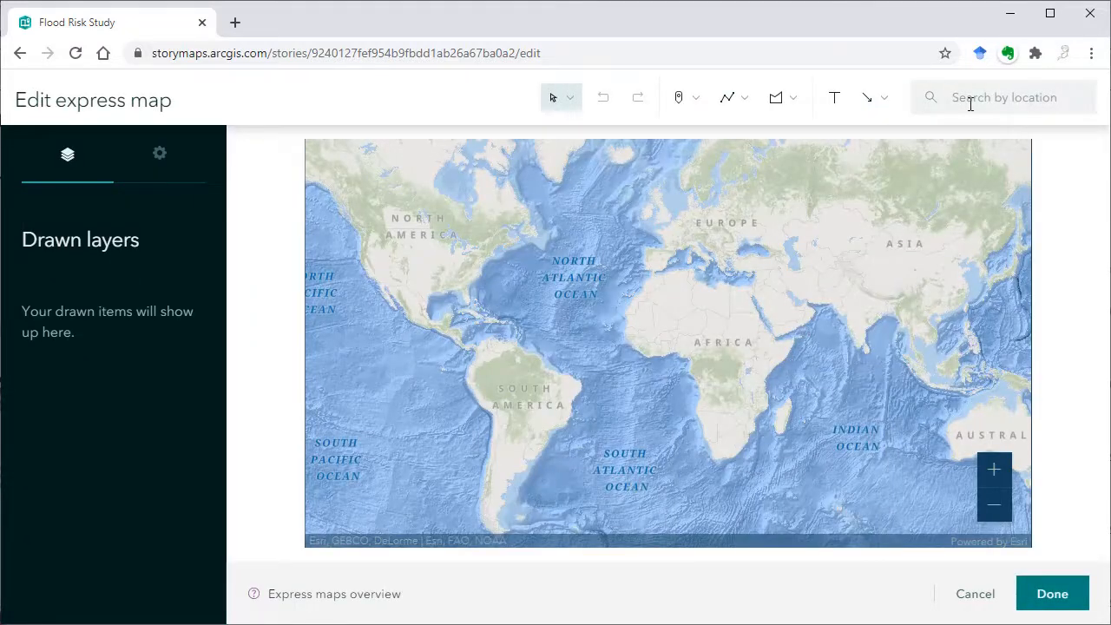
- Locate Lake Charles, LA (Calcasieu Parish) on the express map and dismiss its popup without adding a point
type("lake charles")
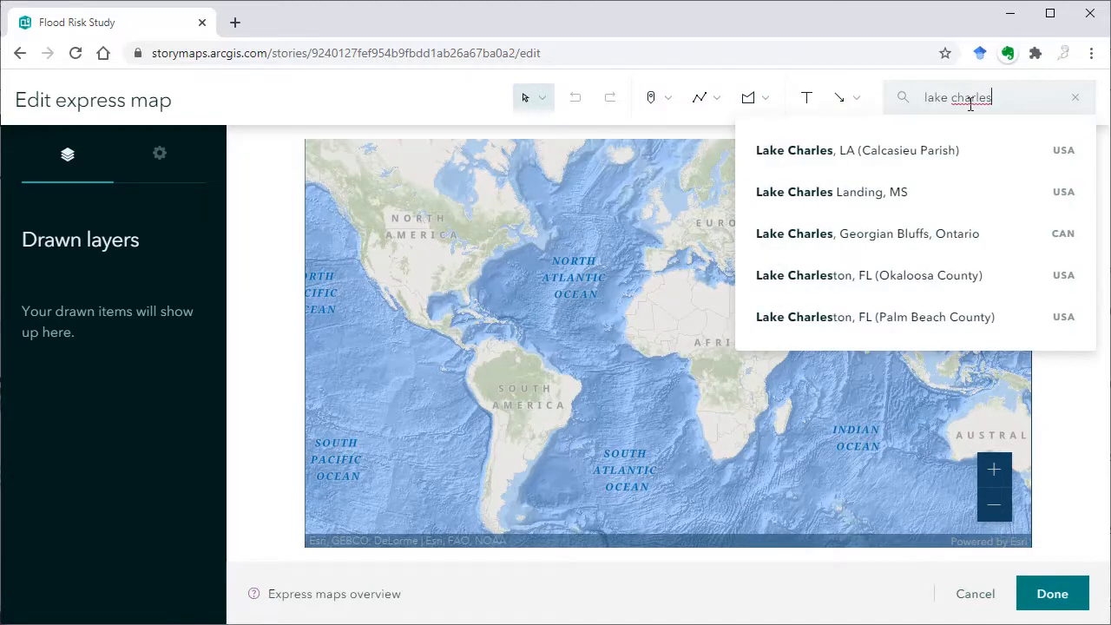
left_click(919, 156)
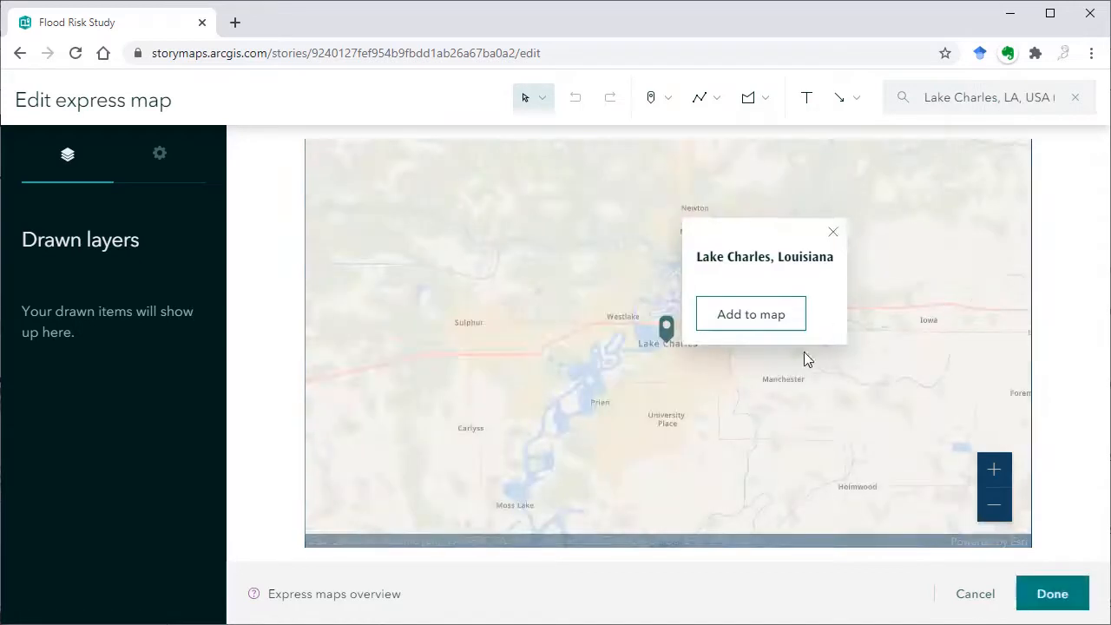
left_click(834, 232)
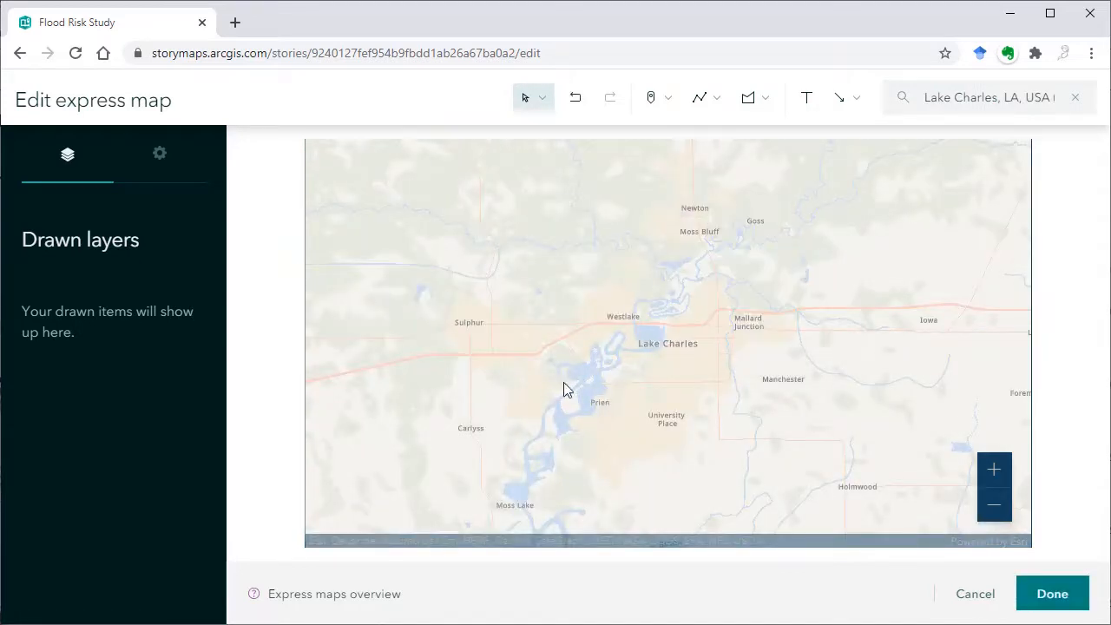
scroll(533, 335, "up", 1)
left_click_drag(873, 310, 739, 342)
- Change the express map's basemap to Imagery (Firefly)
left_click(165, 158)
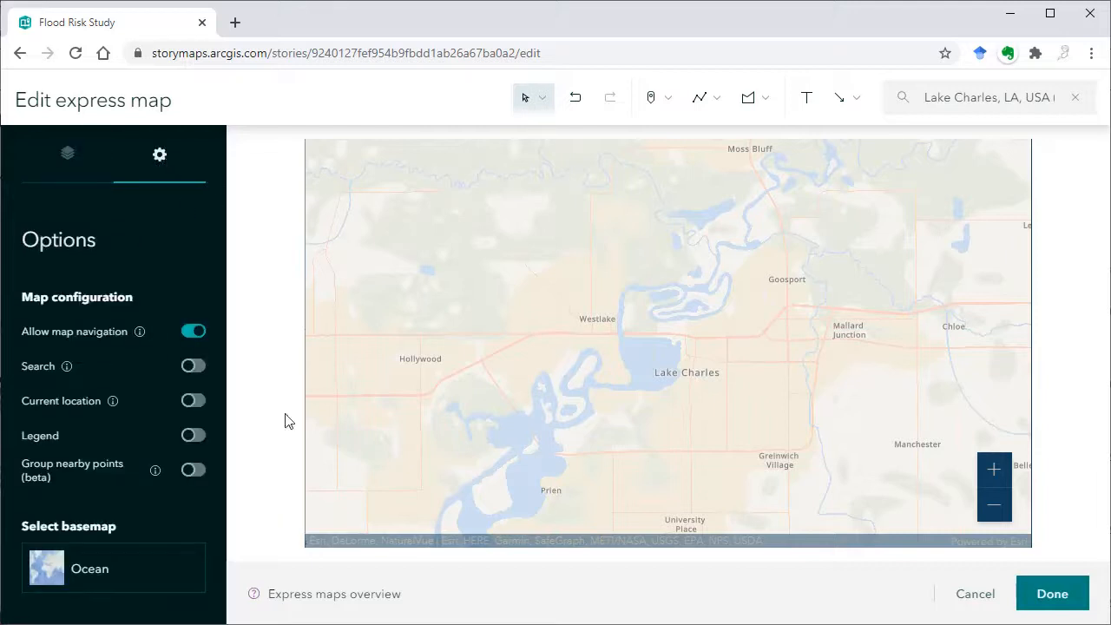
left_click(51, 570)
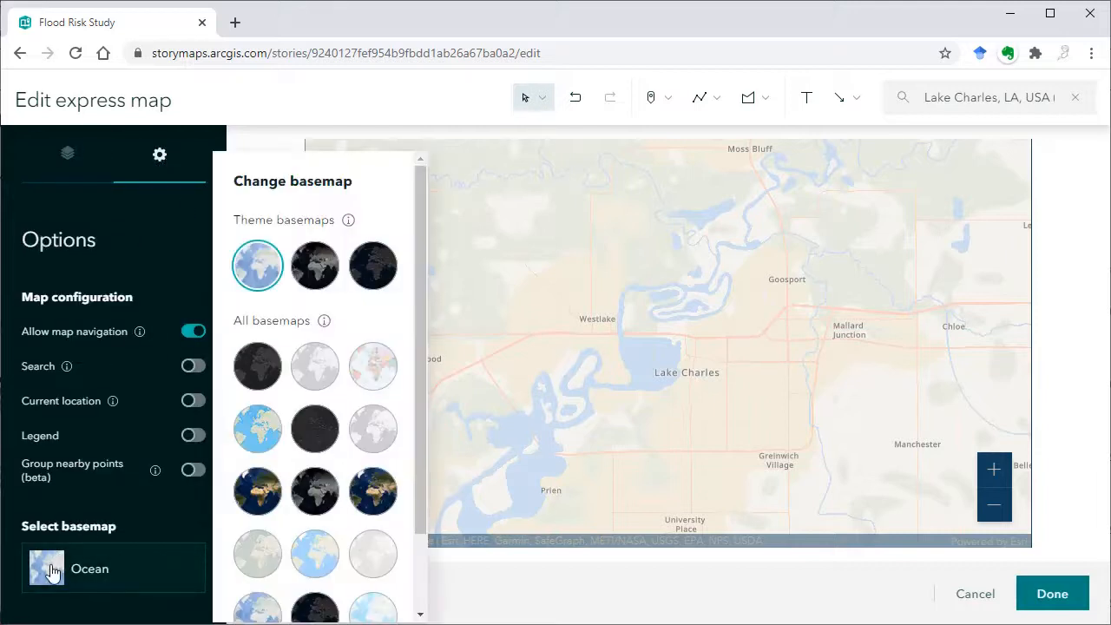
left_click(316, 270)
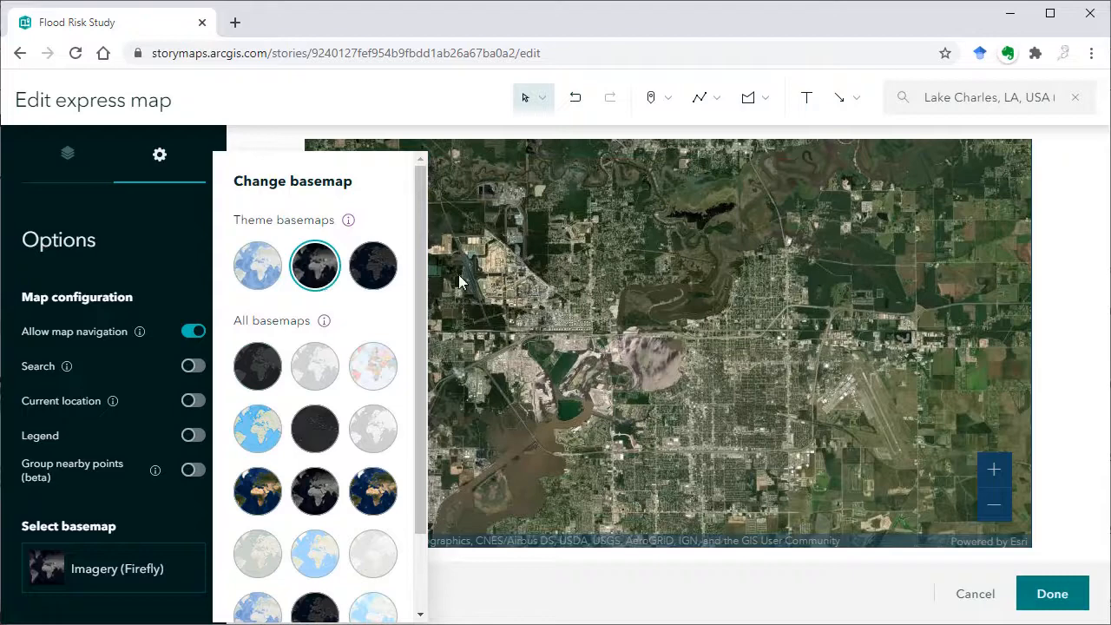
left_click(661, 349)
- Add a "Study area" text annotation northeast of Lake Charles and run its leader line to the airport area
left_click_drag(663, 368, 622, 357)
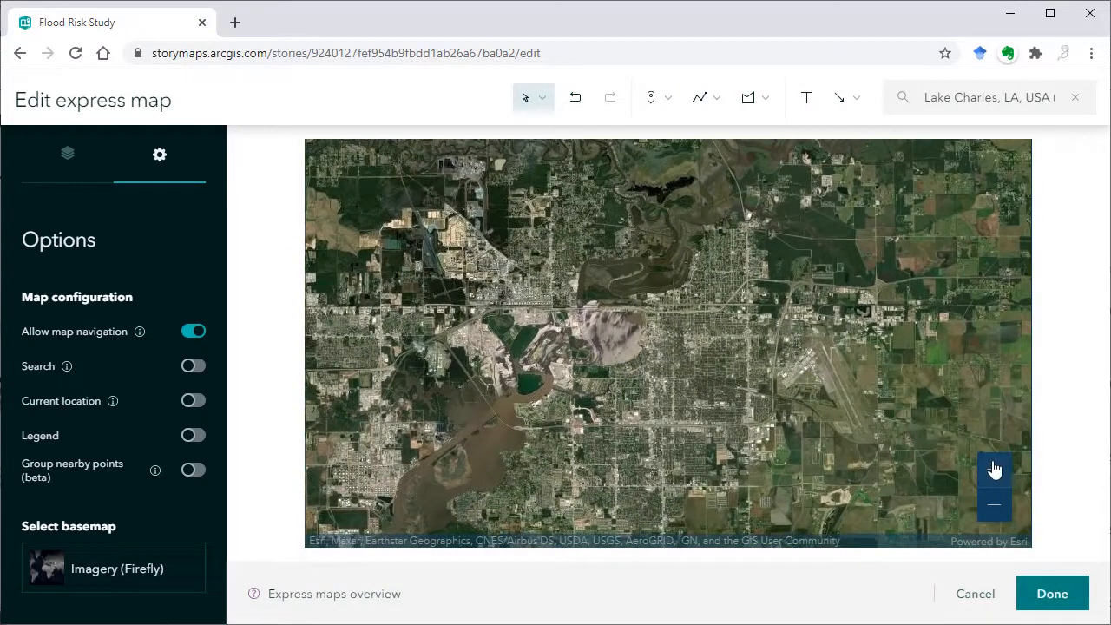
left_click(994, 468)
left_click(995, 504)
left_click_drag(642, 384, 645, 345)
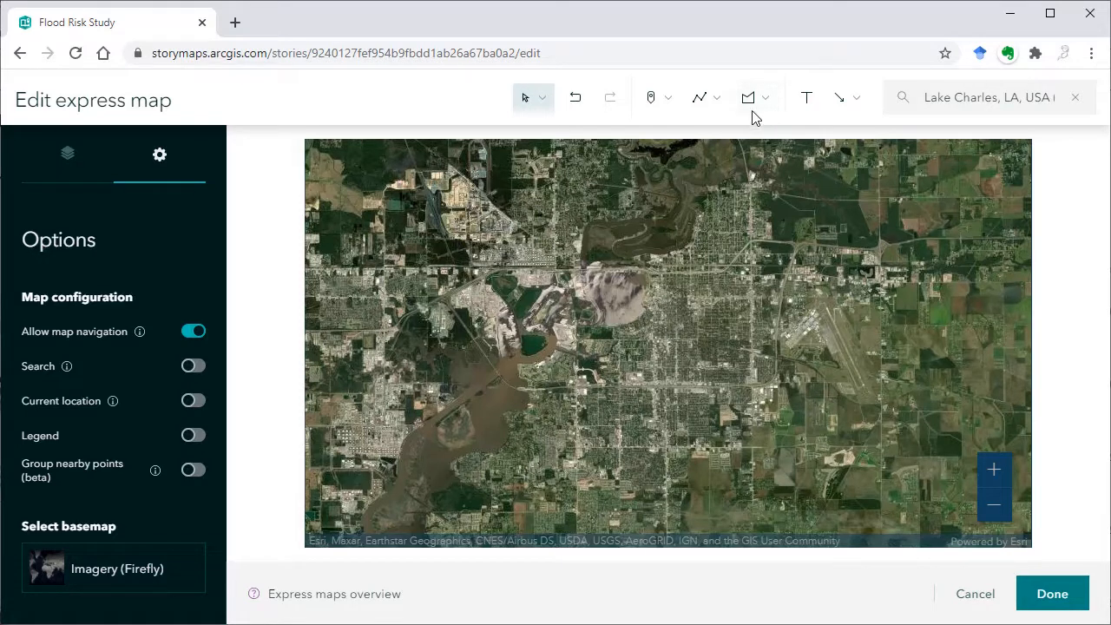
left_click(806, 100)
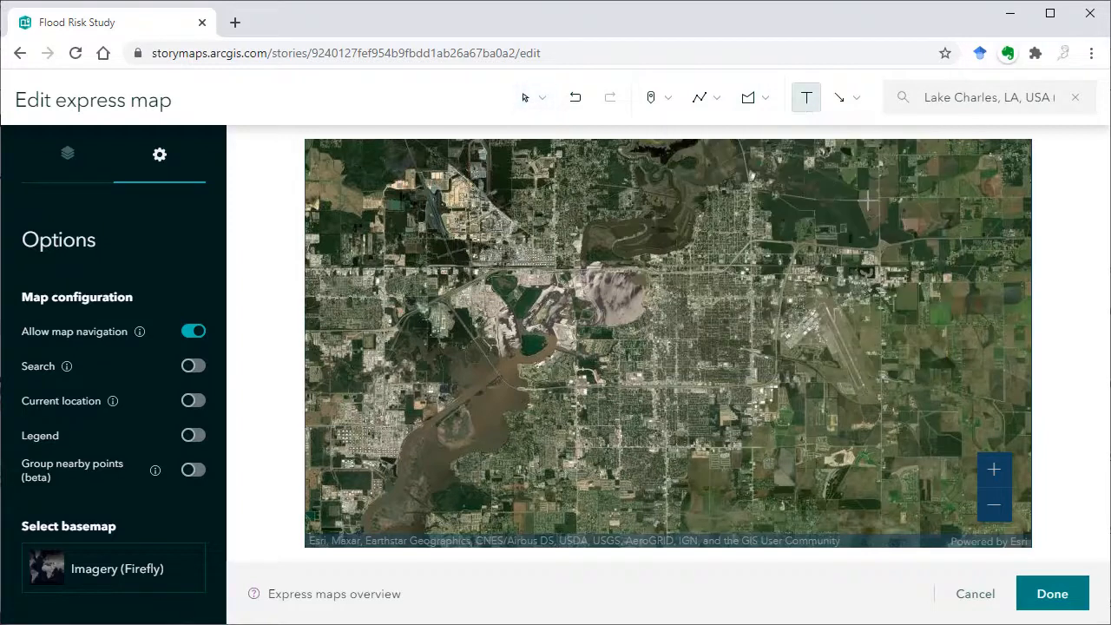
left_click(866, 204)
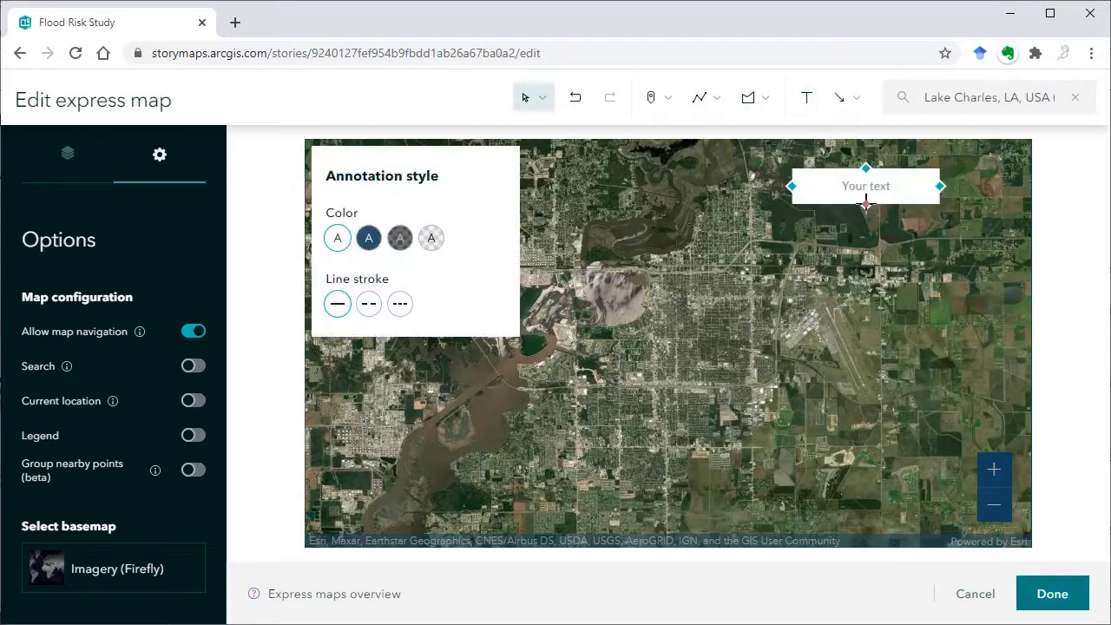
type("Study area")
mouse_move(867, 206)
left_mouse_down()
mouse_move(850, 307)
mouse_move(806, 333)
left_mouse_up()
left_click(918, 361)
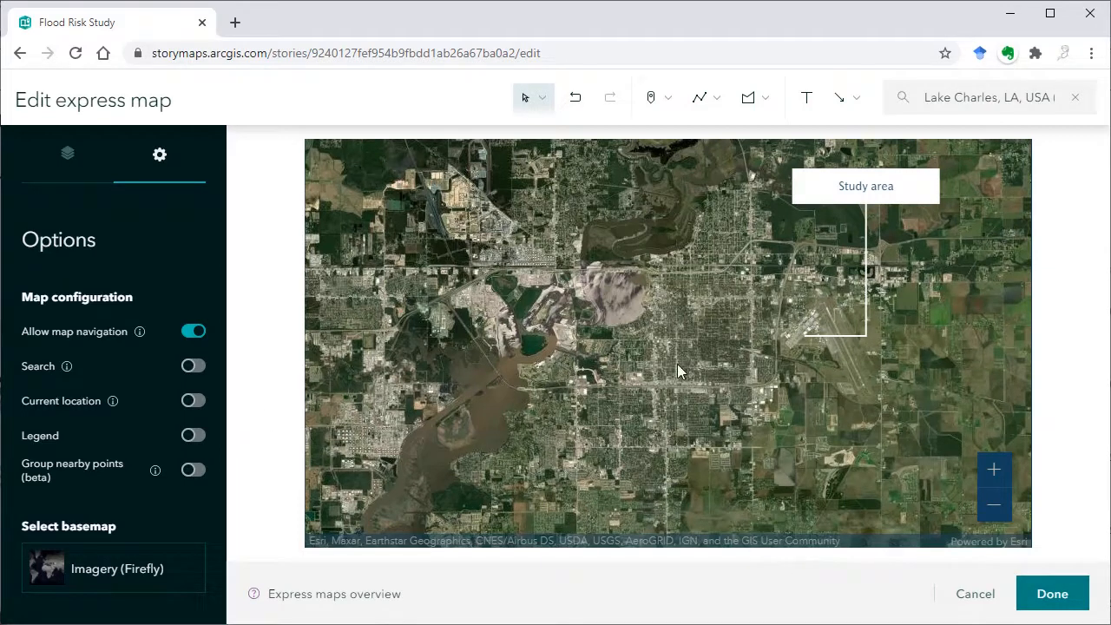
- Disable map navigation for the imagery express map and save the map to the second slide
left_click(193, 330)
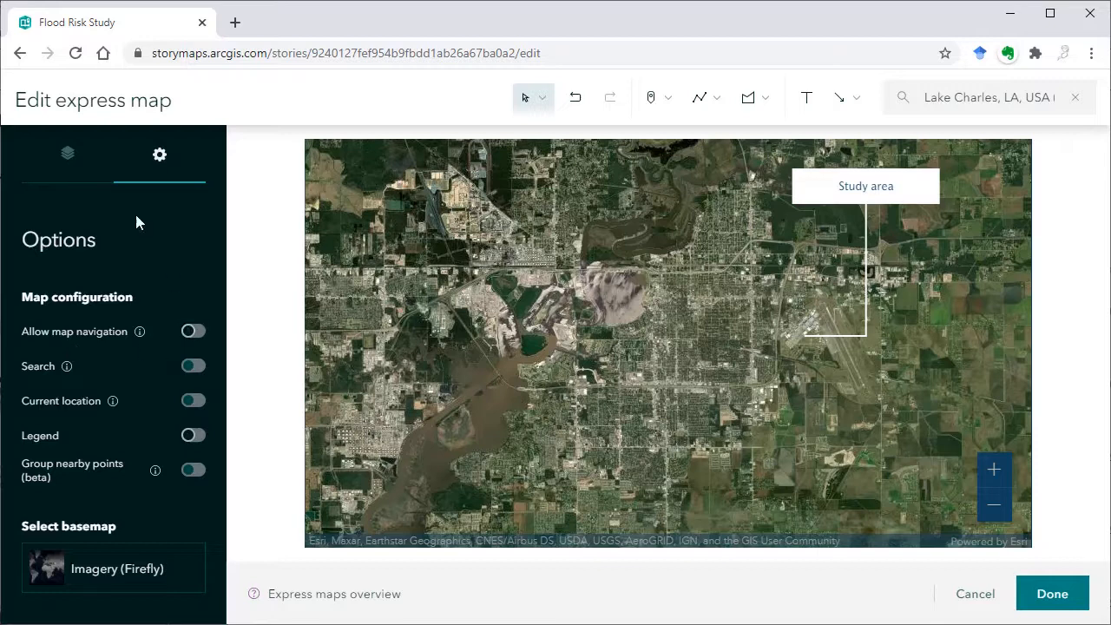
left_click(59, 172)
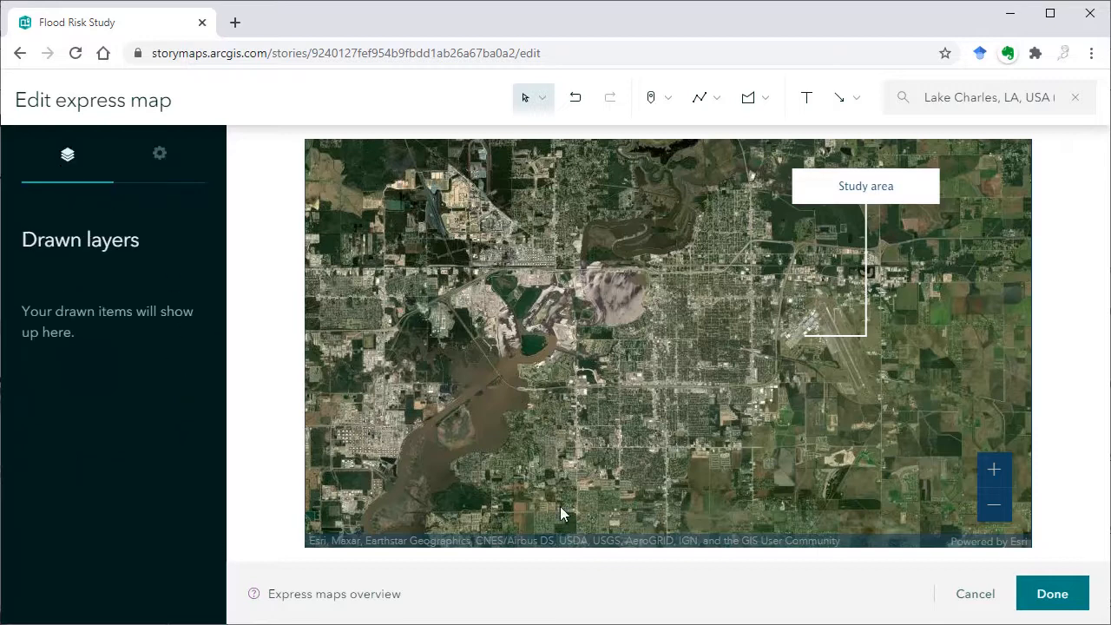
left_click(1052, 594)
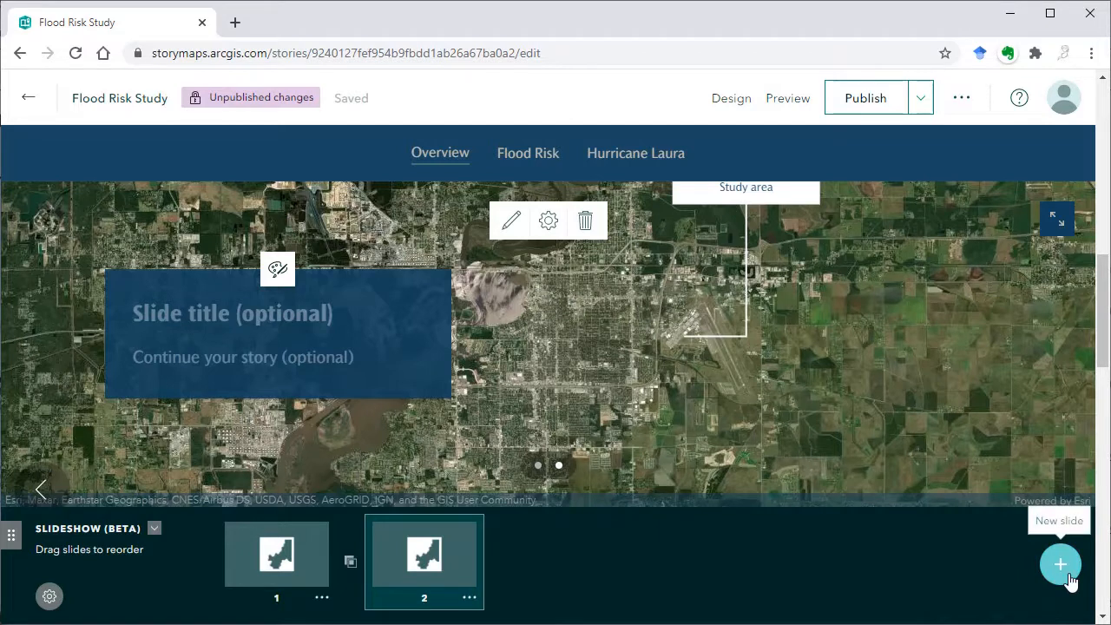
- Add a third slide to the slideshow and title it "Poverty"
left_click(1061, 566)
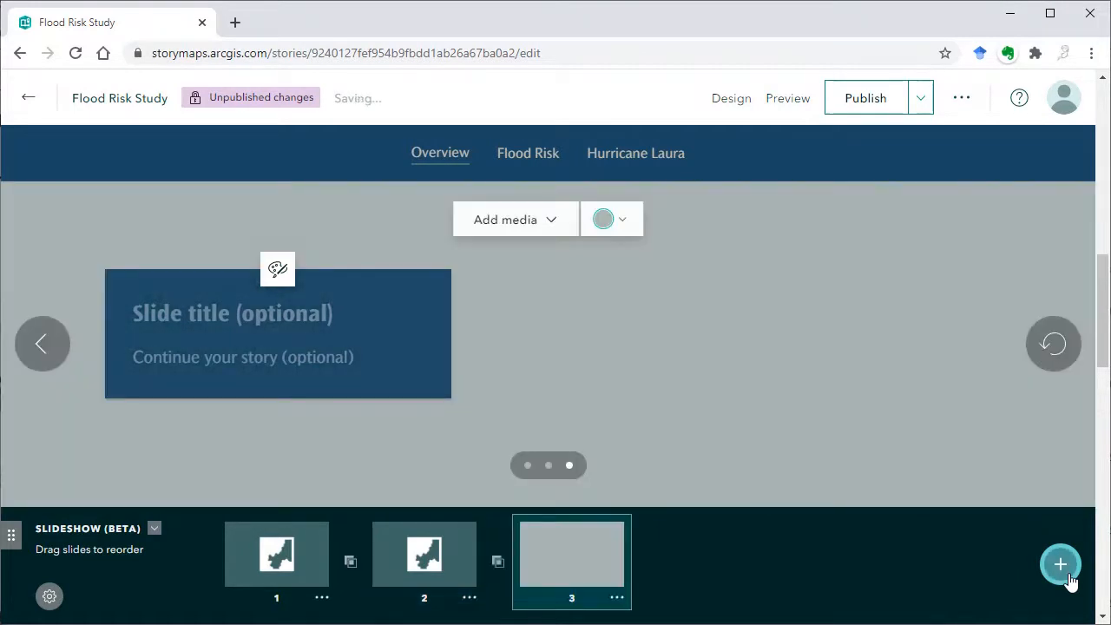
left_click(307, 313)
type("Poverty")
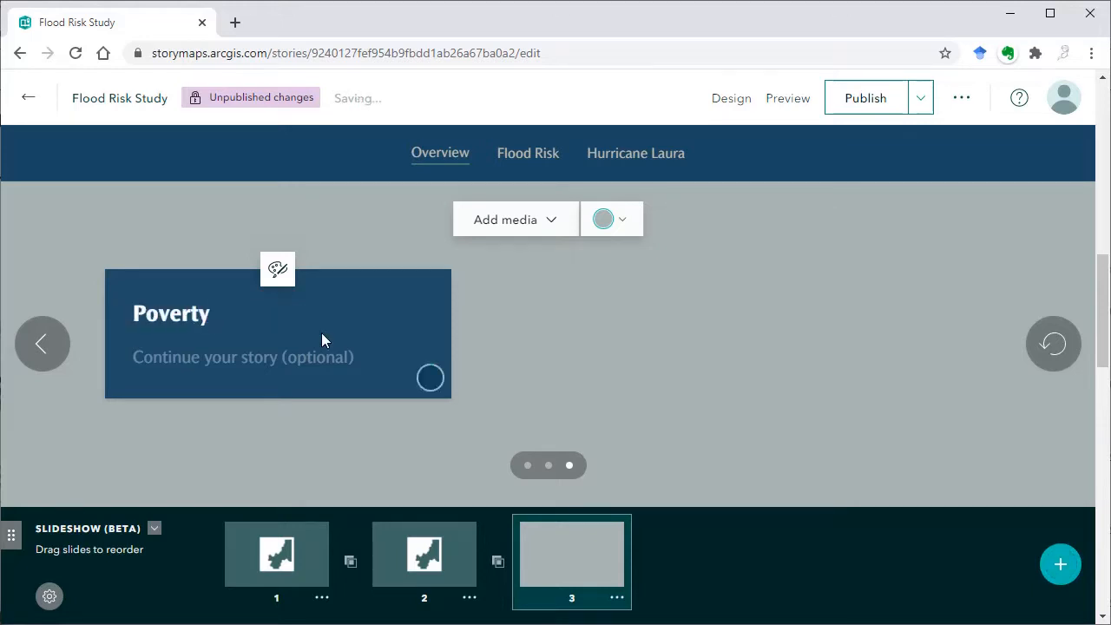
- Choose the Lake Charles web map as the slide's media, hiding the NHD_Project1 and % of households without a vehicle layers
left_click(573, 229)
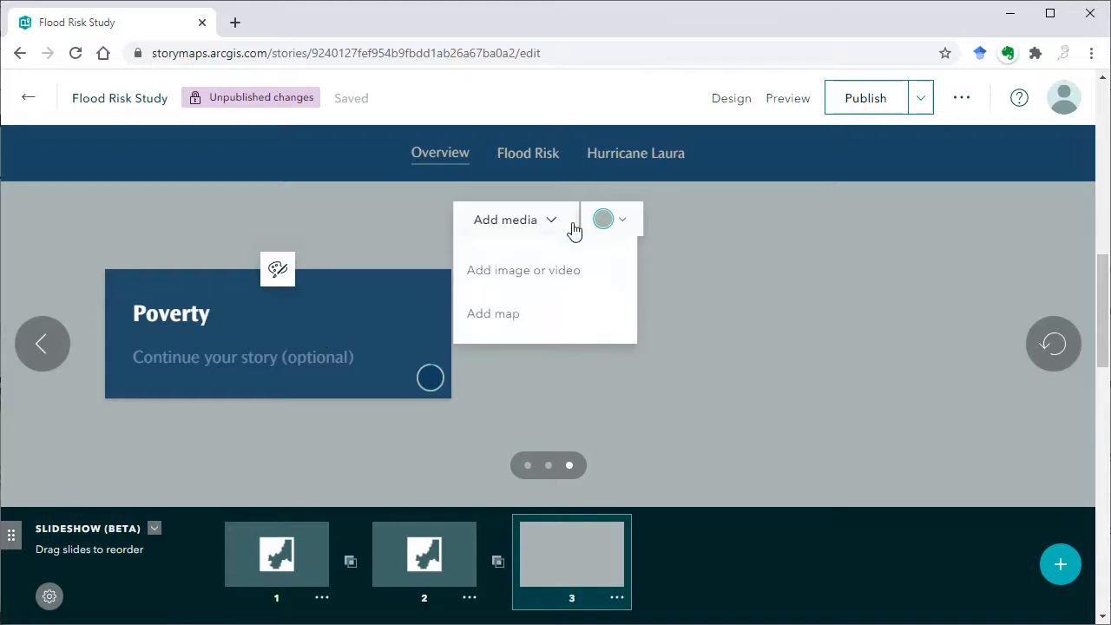
left_click(506, 320)
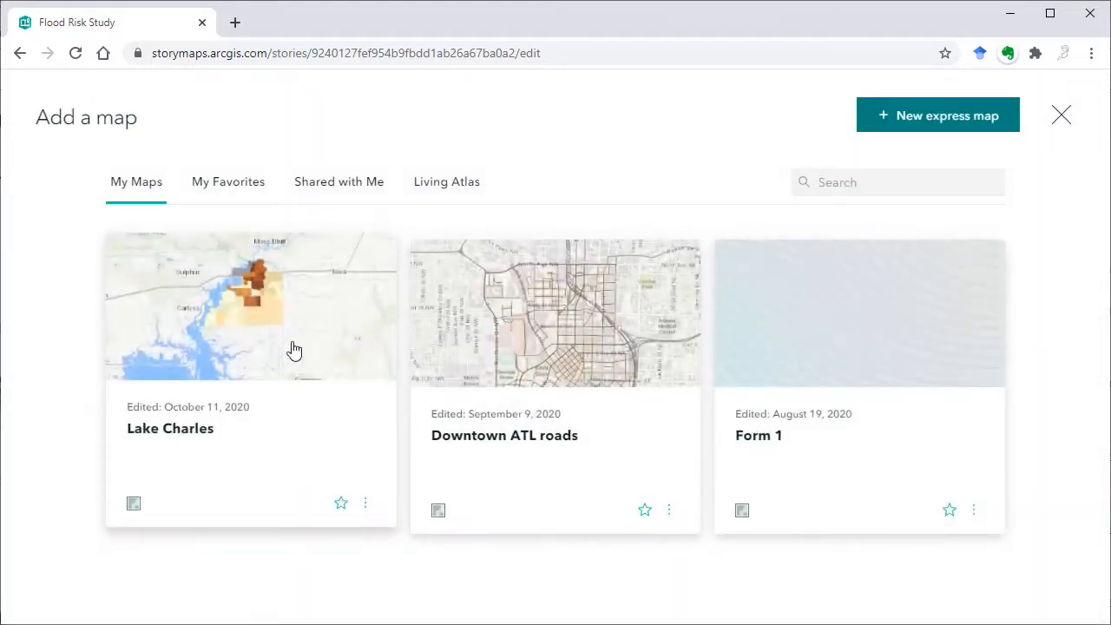
left_click(293, 351)
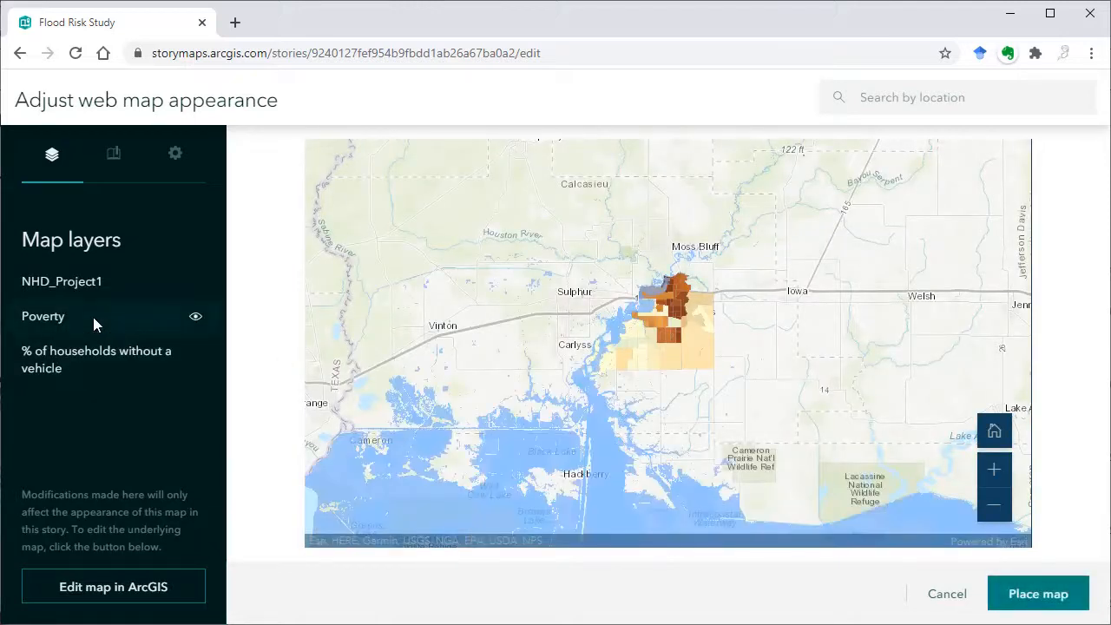
left_click(195, 283)
left_click(199, 352)
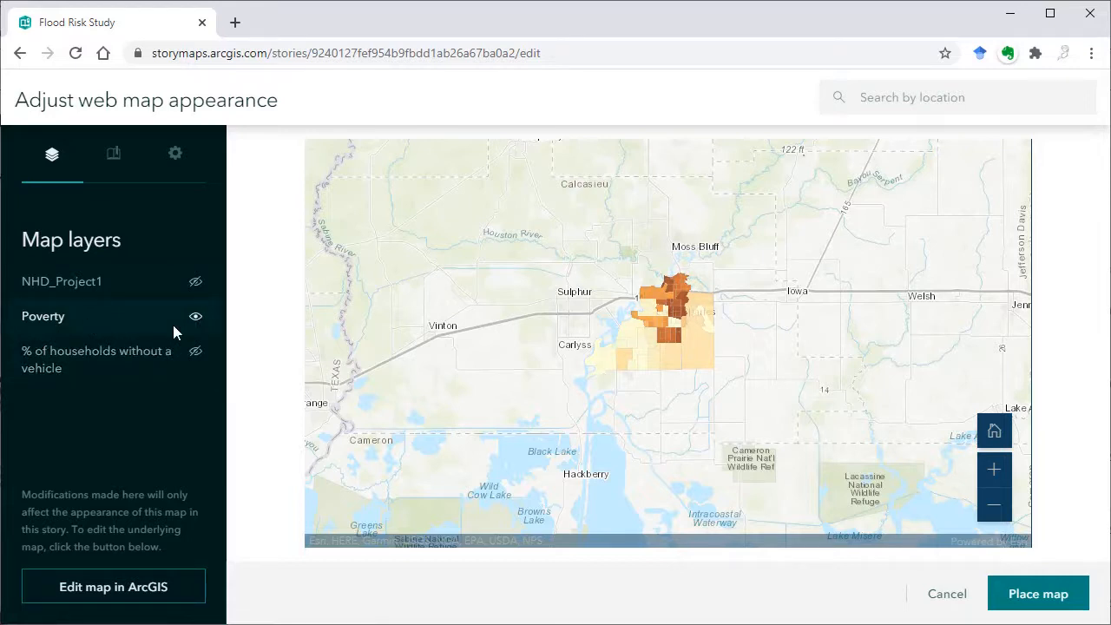
- Disable map navigation, frame the web map closely on the Lake Charles poverty areas, and place it on the slide
left_click(990, 469)
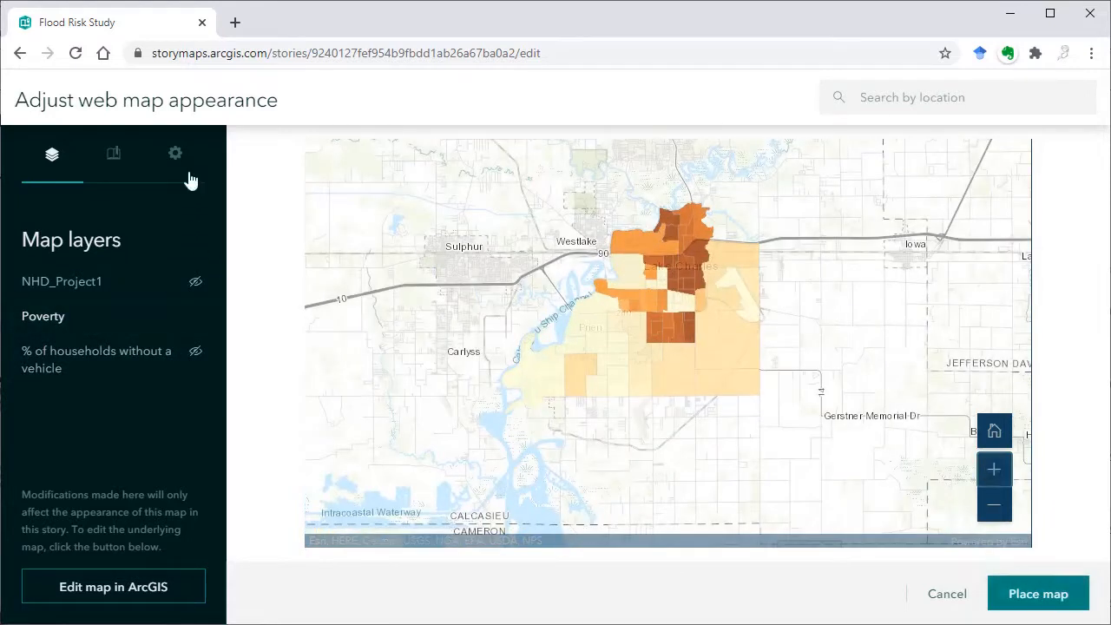
left_click(175, 154)
left_click(192, 334)
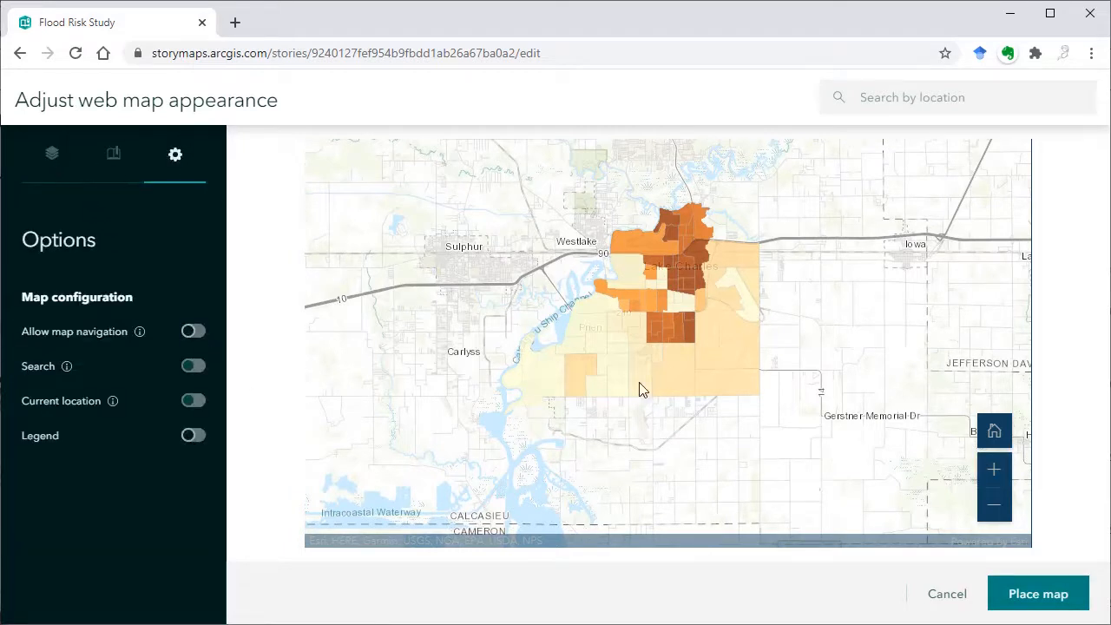
left_click_drag(712, 374, 714, 424)
left_click(992, 471)
left_click_drag(839, 436, 857, 398)
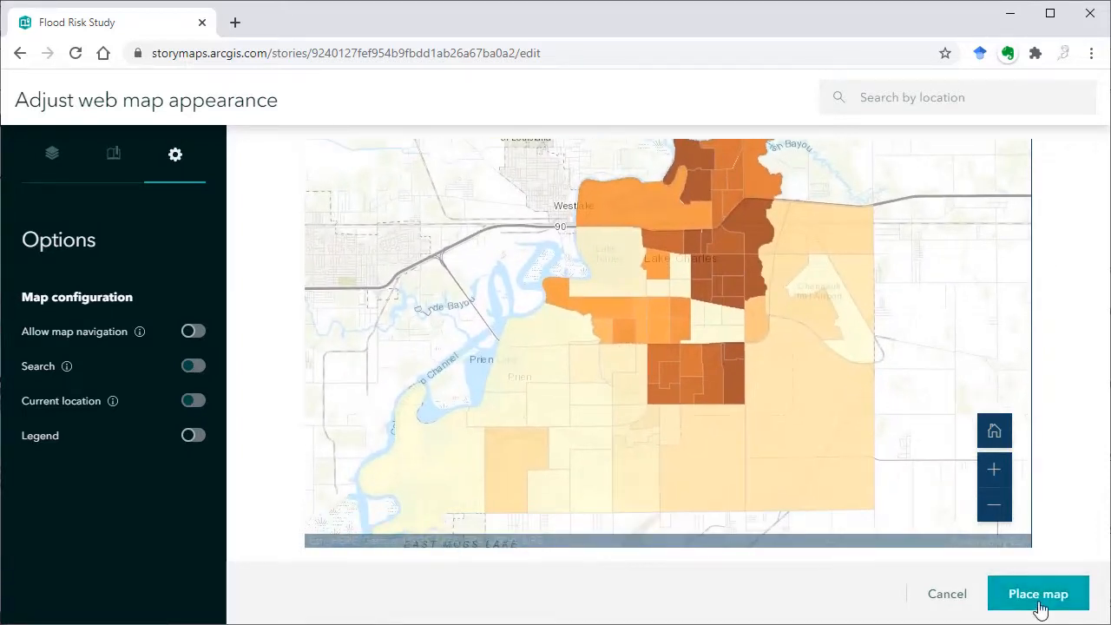
left_click(1011, 595)
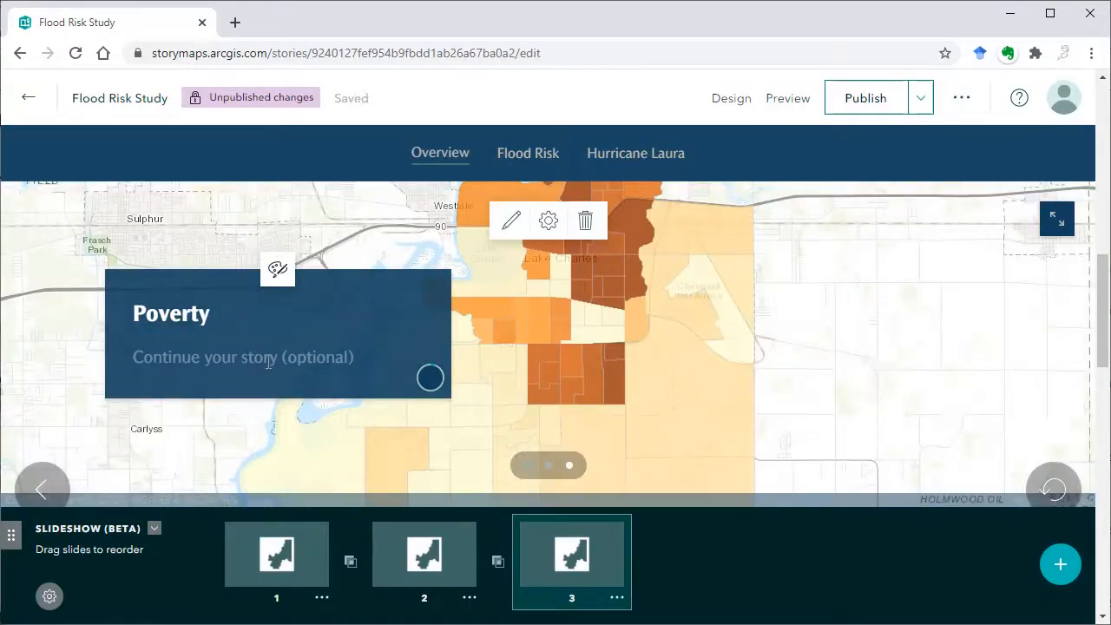
- Enter "poverty rates by block group" as the story text under the Poverty title
left_click(304, 386)
type("poverty rates by")
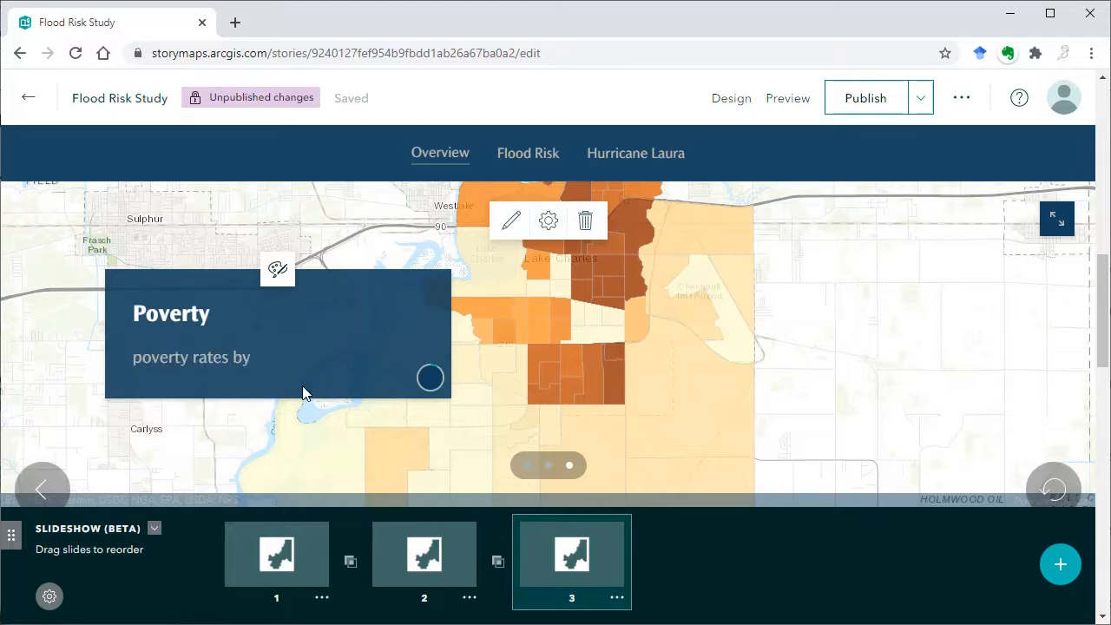
type("roup")
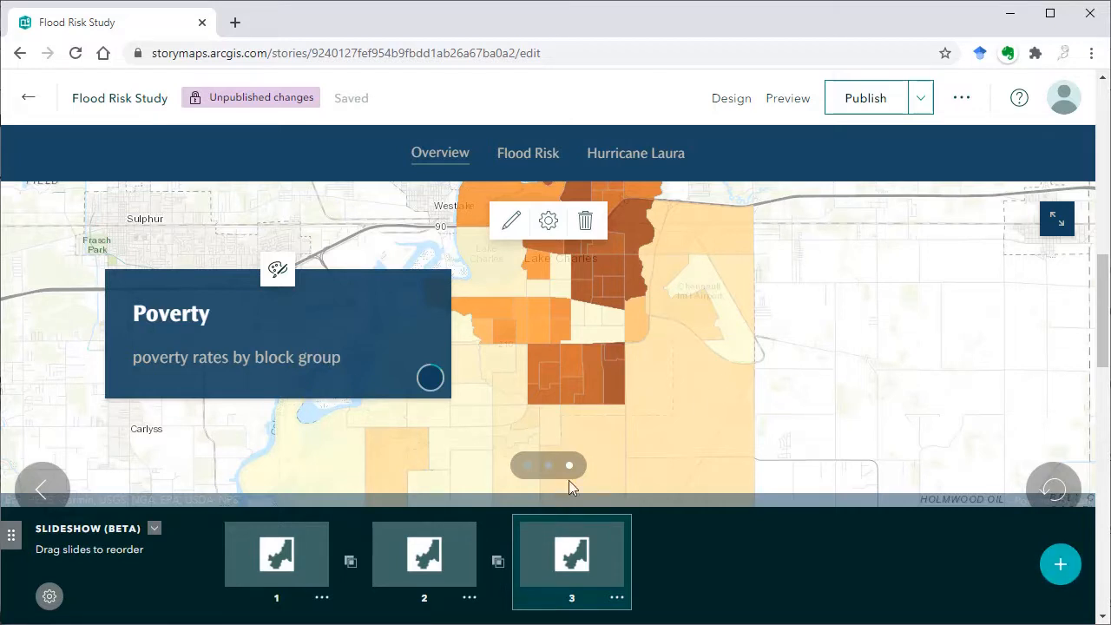
- Try reordering the three slides in the slideshow and return them to their original order
left_click_drag(274, 576, 451, 581)
left_click_drag(570, 556, 273, 566)
left_click_drag(397, 558, 269, 550)
left_click_drag(622, 565, 273, 567)
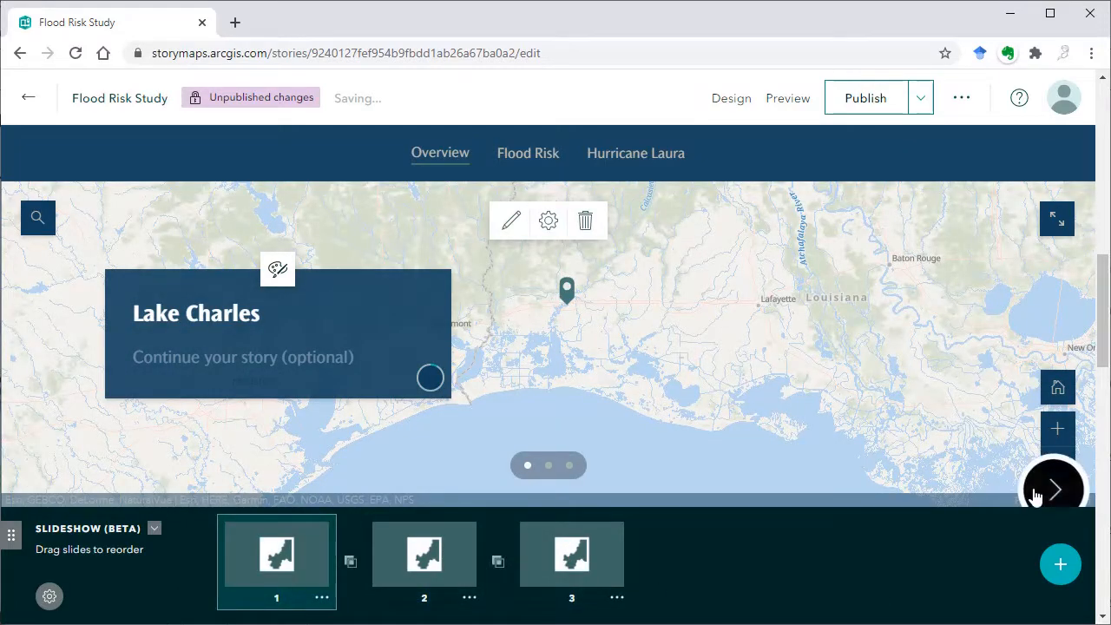
- Page forward through all three slides and return to the first slide
left_click(1054, 492)
left_click(1057, 491)
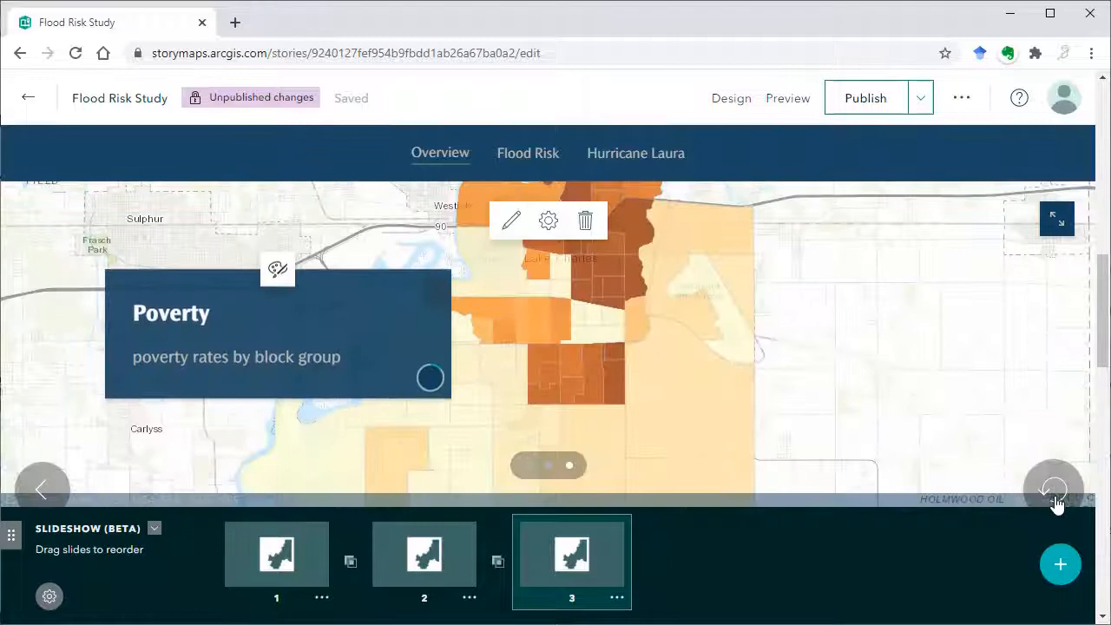
left_click(1054, 491)
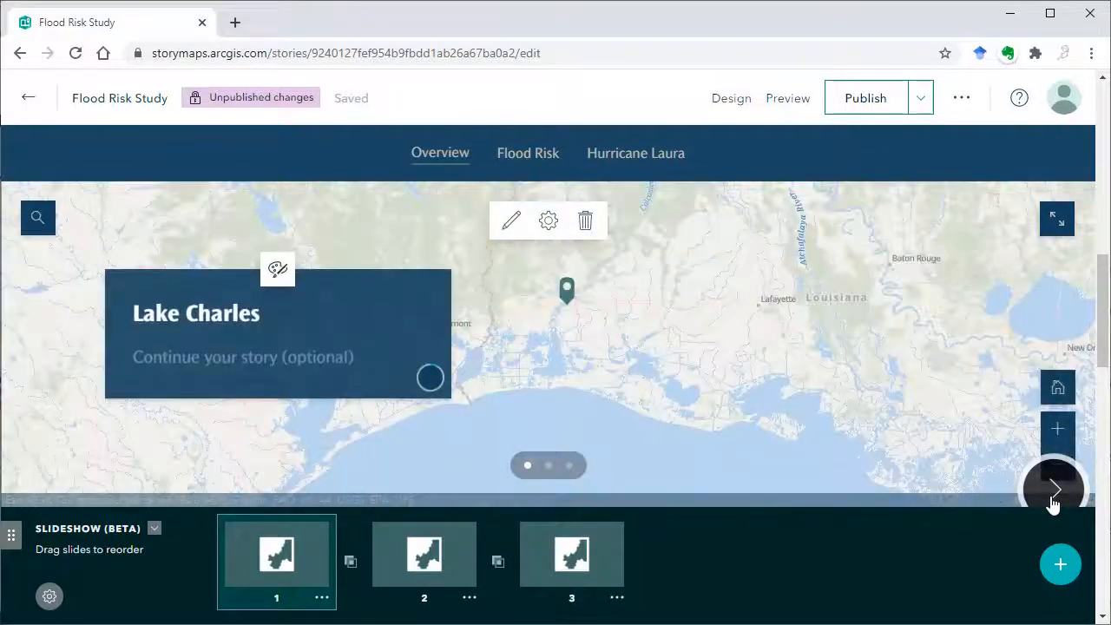
- Hide the first slide from the slideshow and show it again
left_click(322, 597)
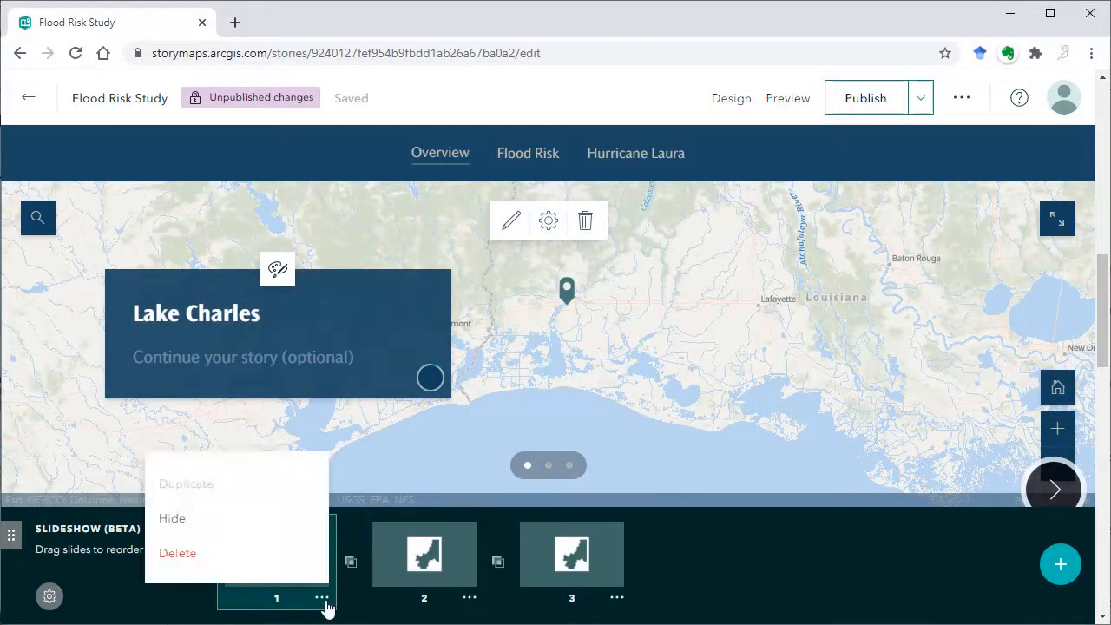
left_click(184, 527)
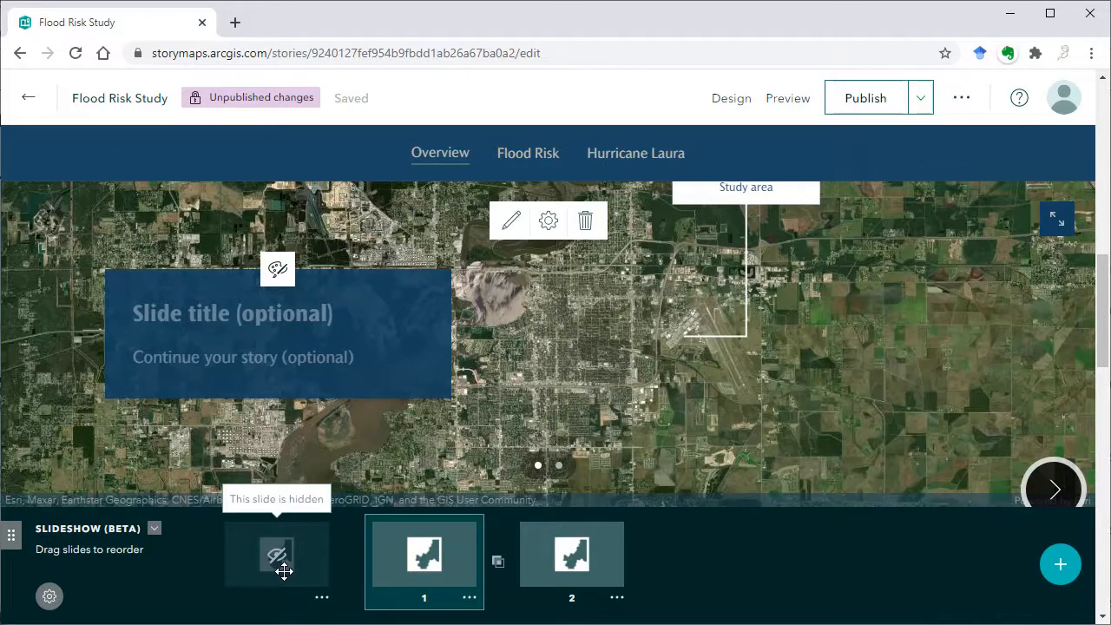
left_click(322, 597)
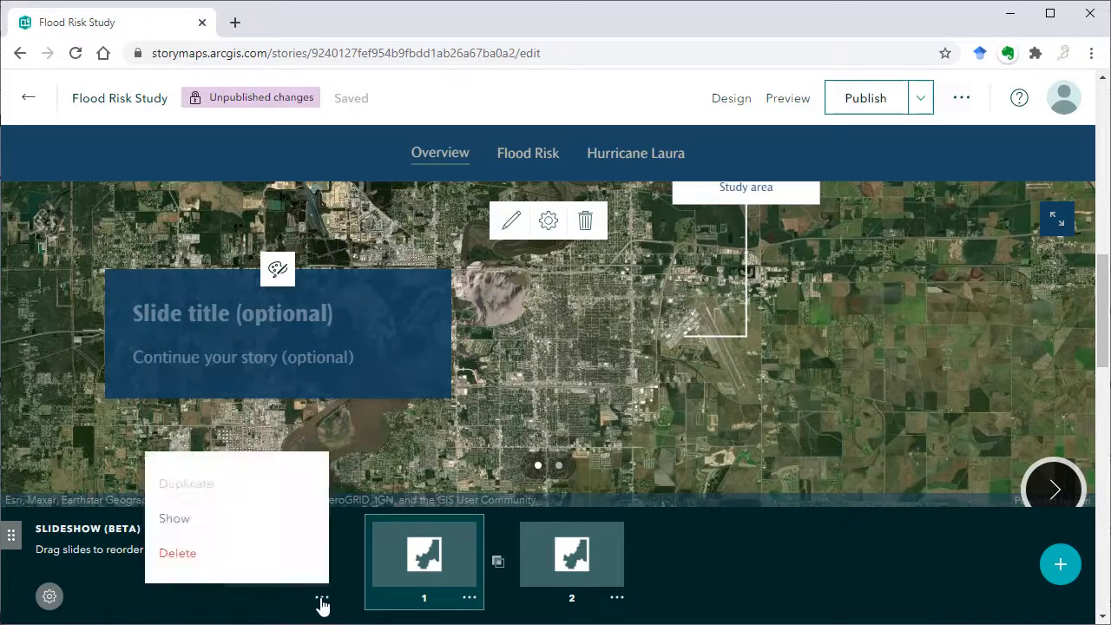
left_click(178, 521)
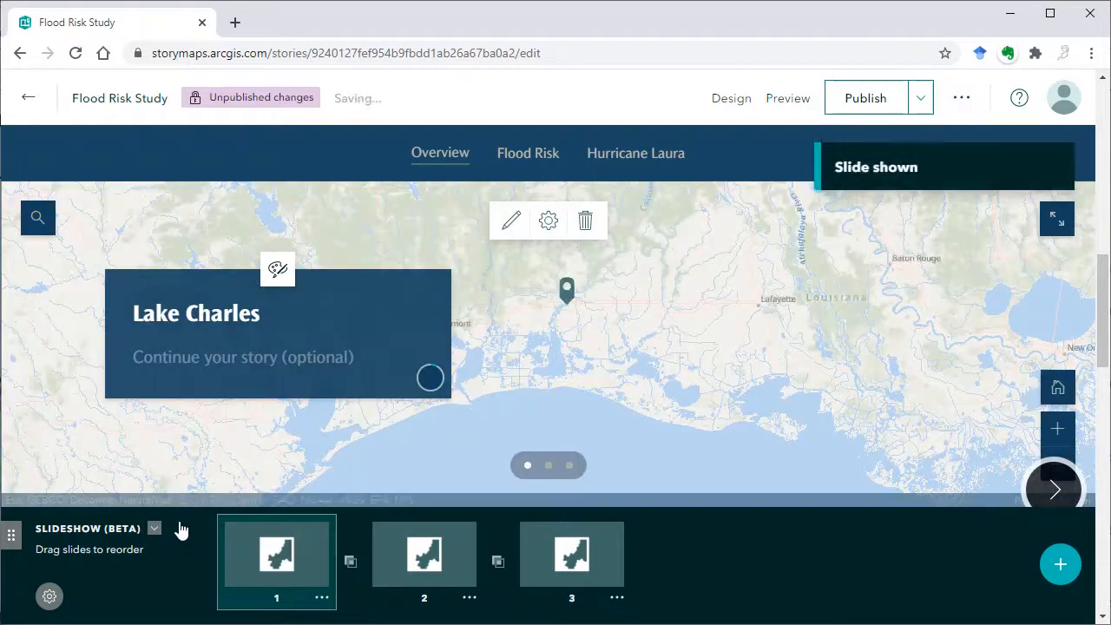
- Set the transition between slides 1 and 2 to Slow fade and recheck the transition options
left_click(351, 565)
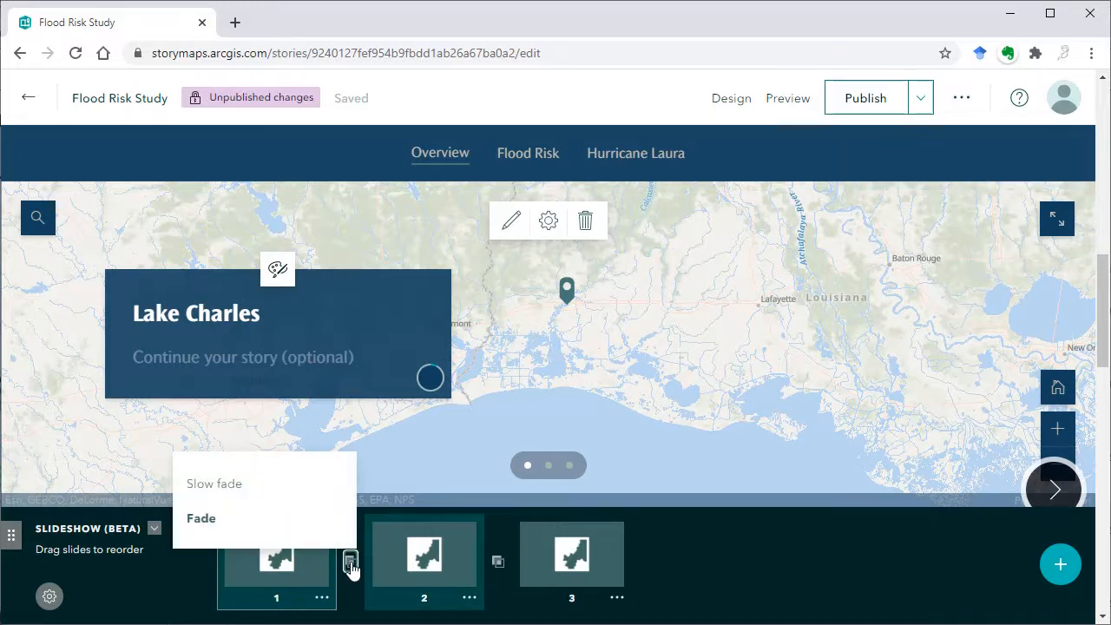
left_click(231, 489)
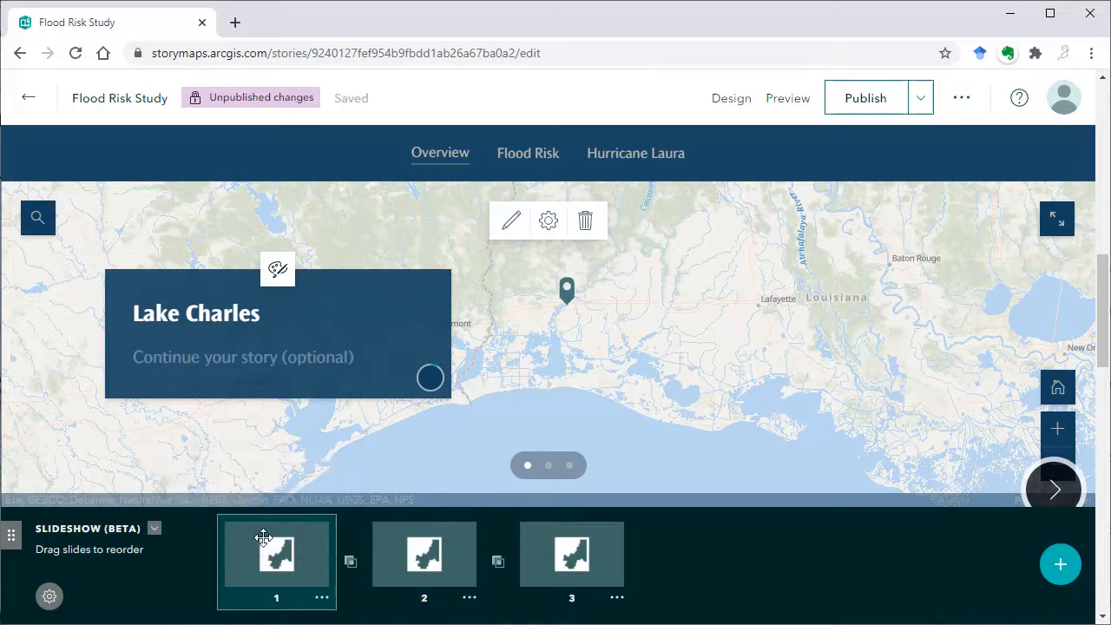
left_click(350, 564)
left_click(695, 585)
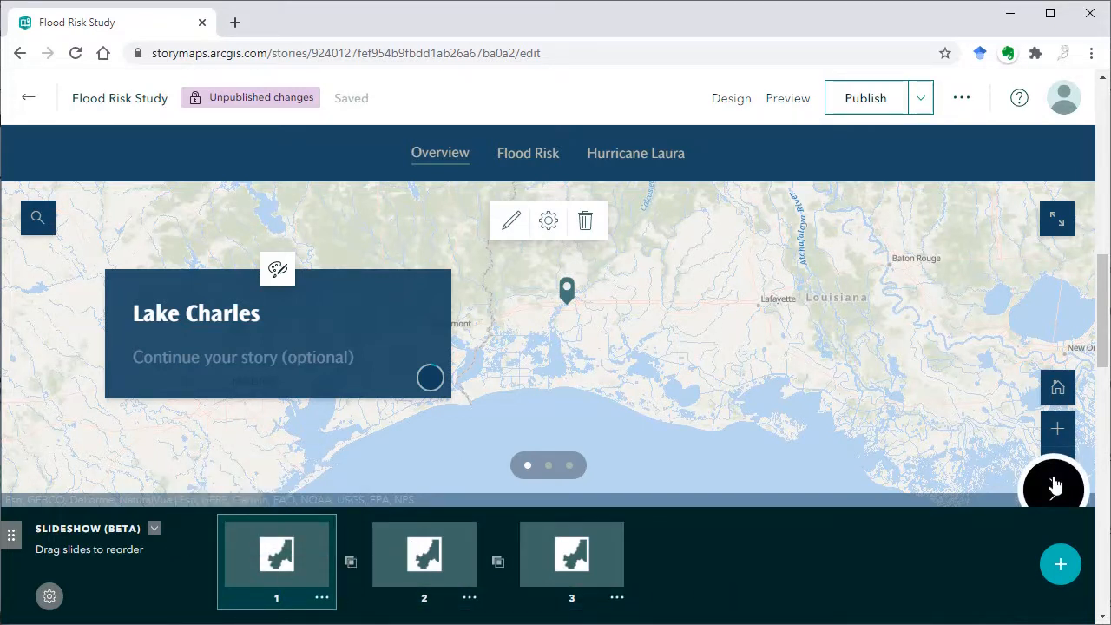
- Page forward to the third slide and back to the first to preview the slide transitions
left_click(1054, 486)
left_click(1054, 486)
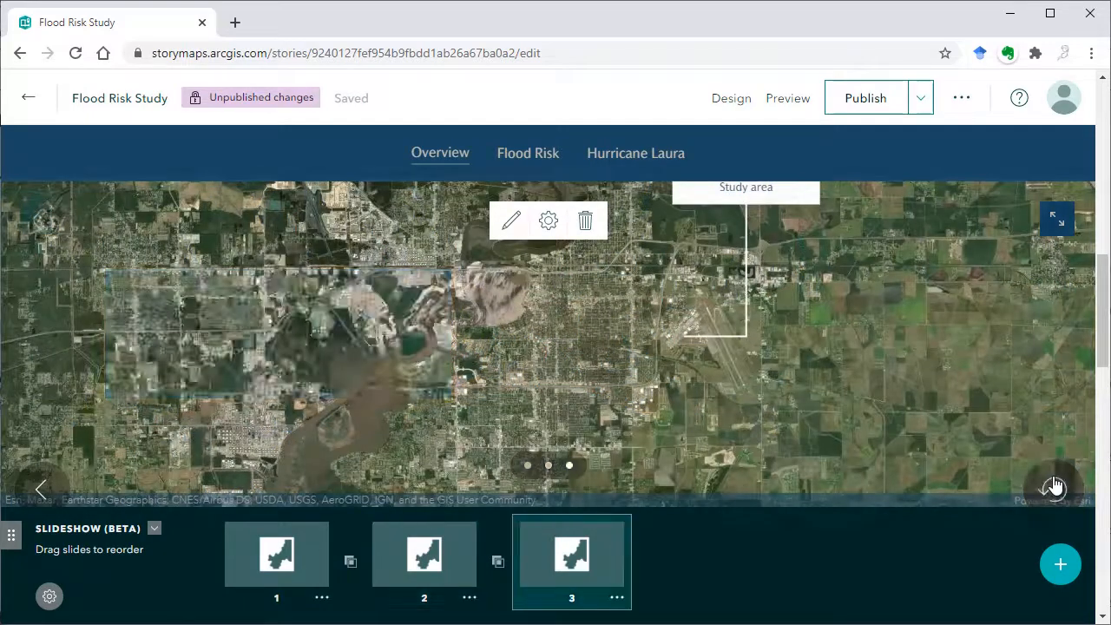
left_click(45, 486)
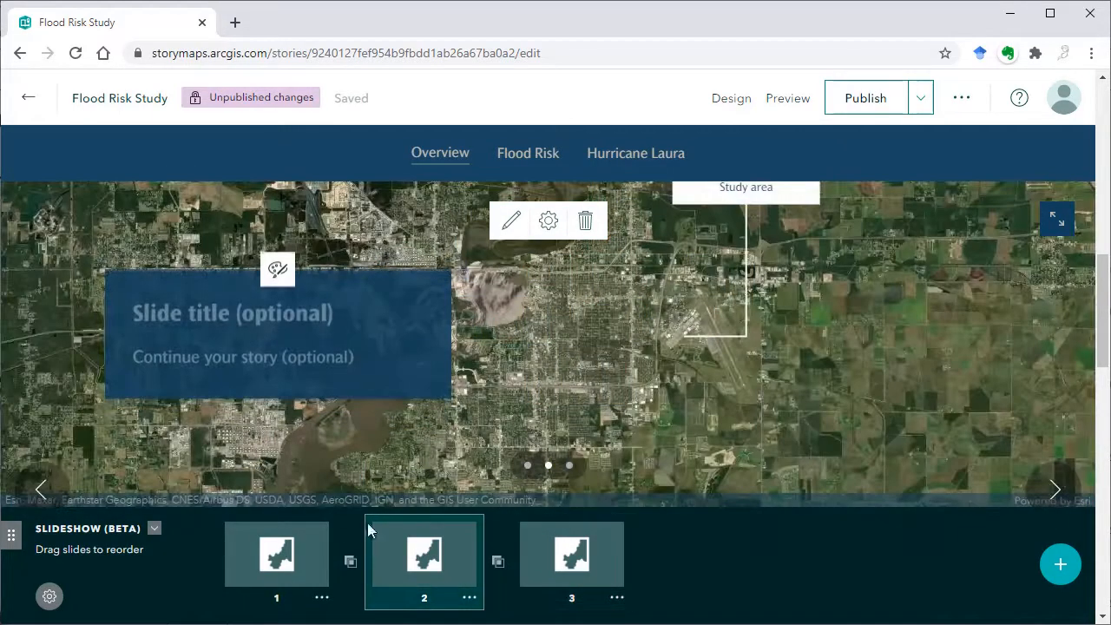
left_click(41, 489)
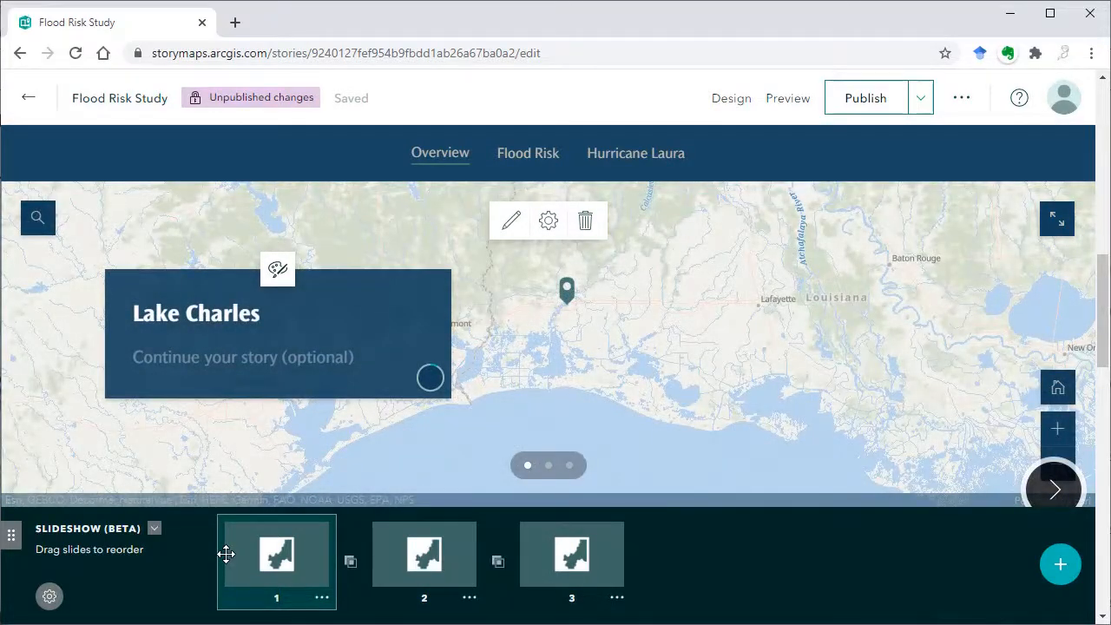
- Collapse the slide strip, try both transparent colors on the Lake Charles text panel, and choose the one with dark text
left_click(156, 532)
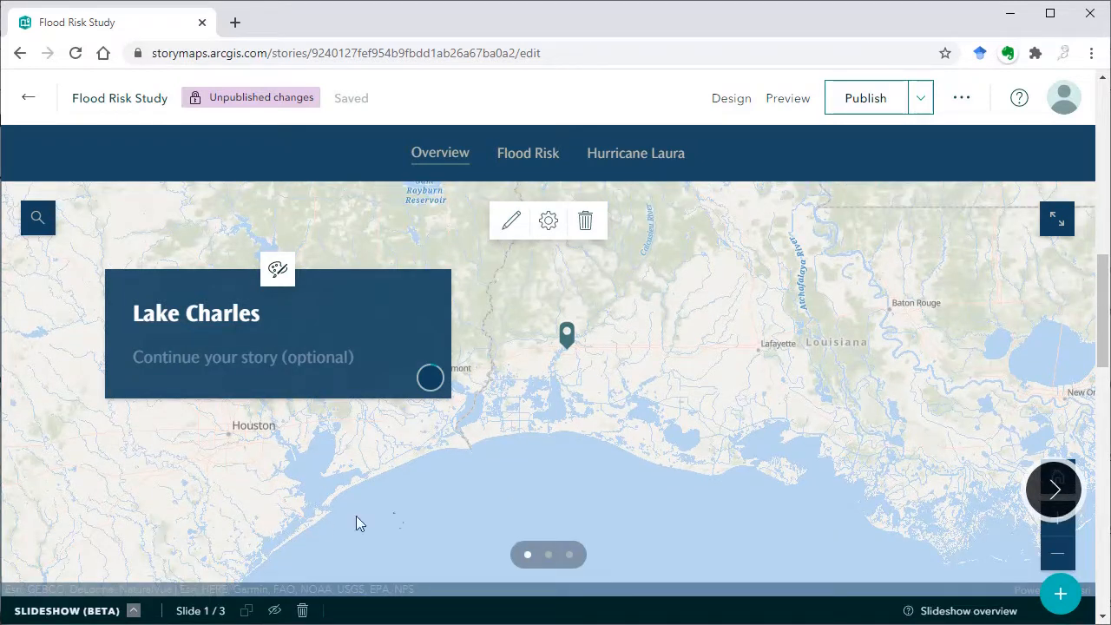
left_click(277, 270)
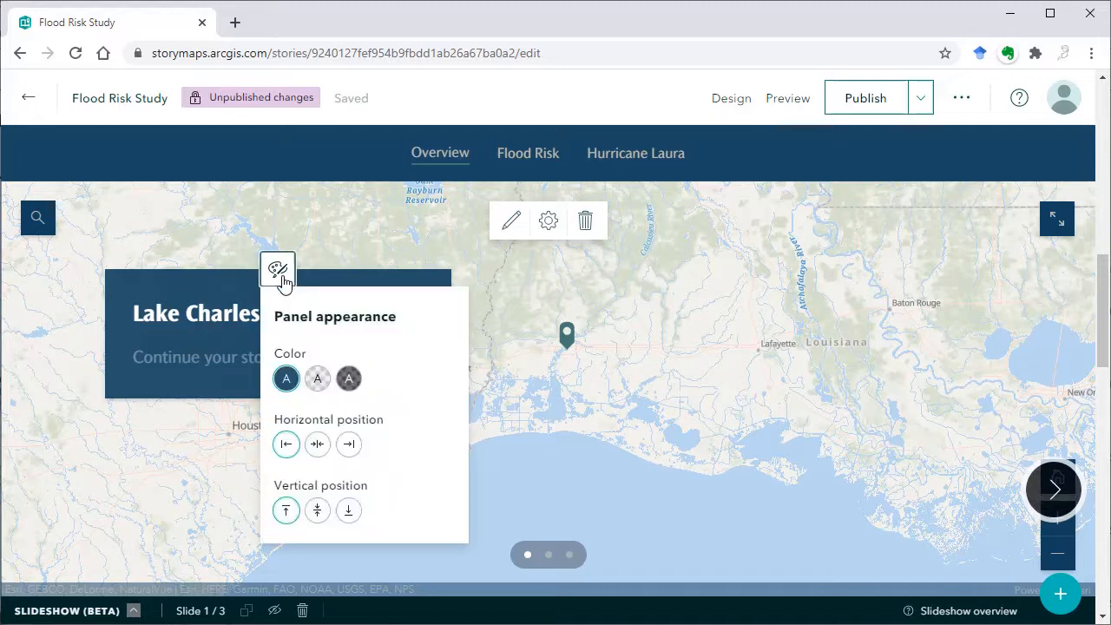
left_click(318, 380)
left_click(349, 382)
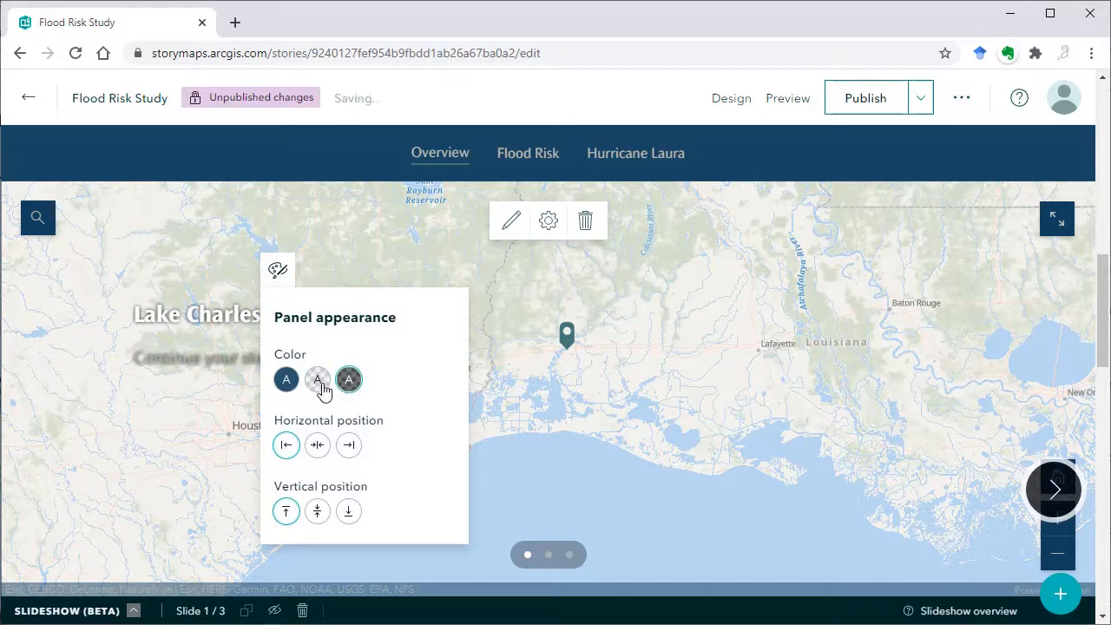
left_click(320, 383)
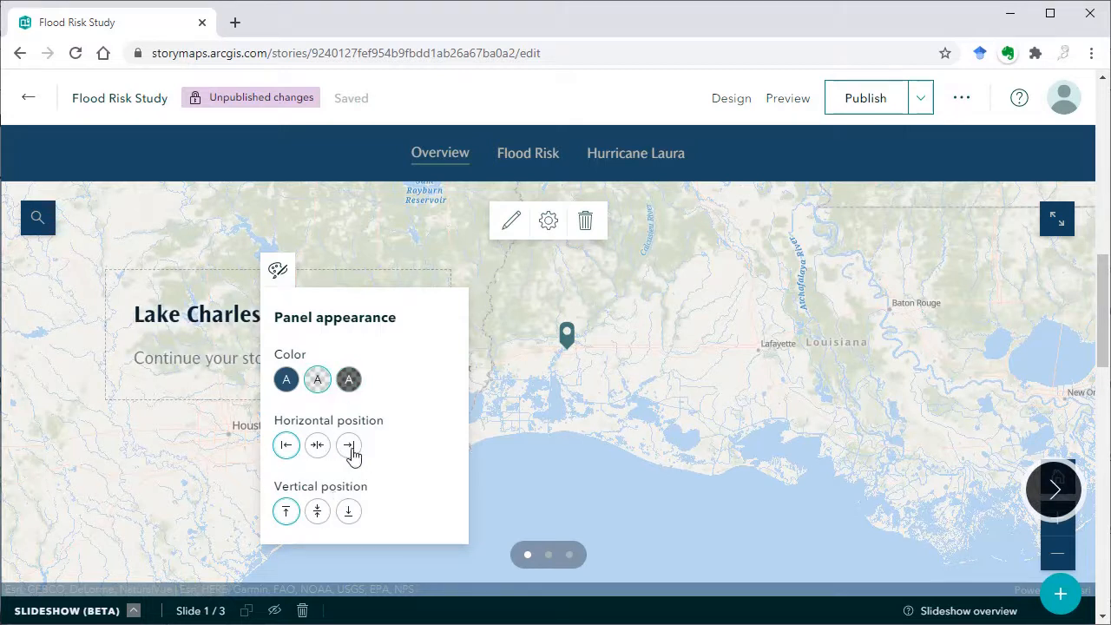
- Try the Lake Charles text panel in other positions, ending with right alignment and middle height on the map
left_click(317, 445)
left_click(555, 274)
left_click(618, 444)
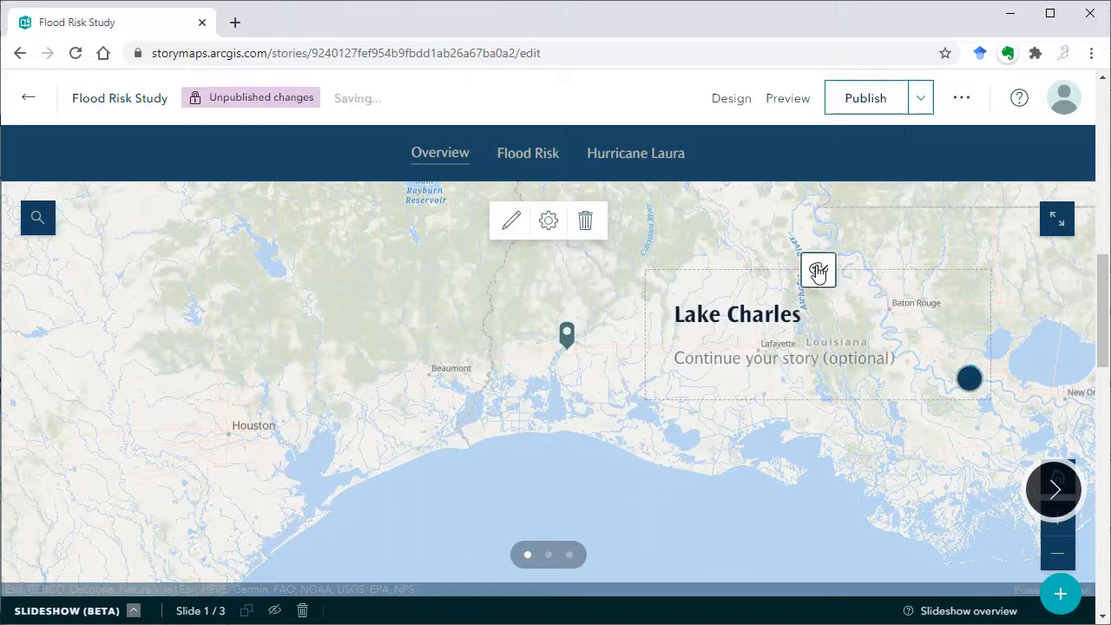
left_click(818, 266)
left_click(858, 515)
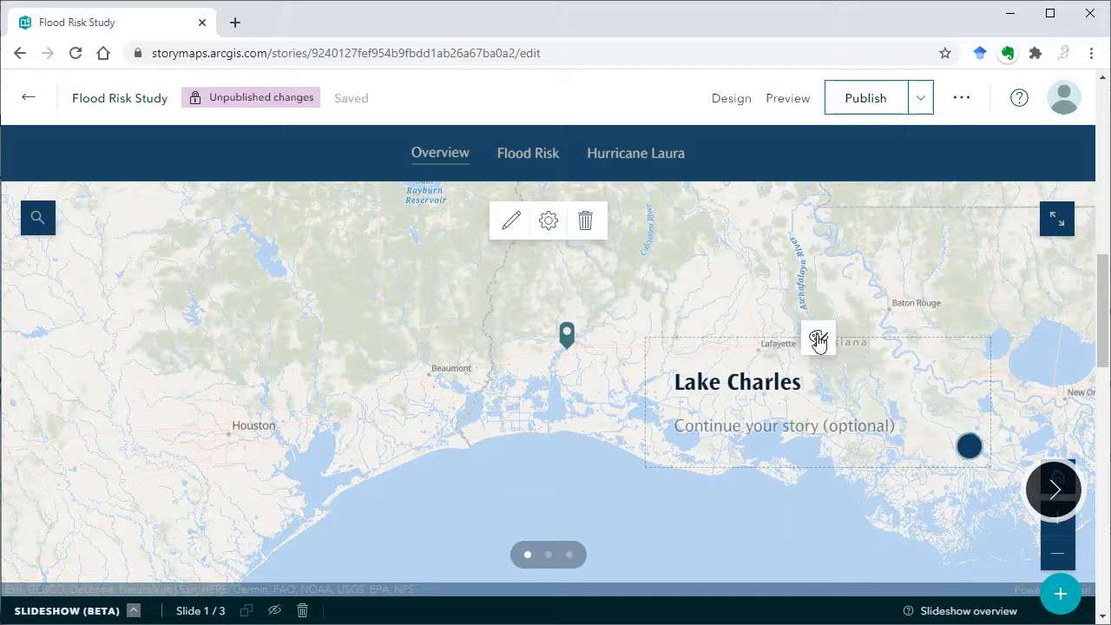
- Set the Lake Charles text panel's vertical position to bottom and its horizontal position to left
left_click(819, 338)
left_click(890, 587)
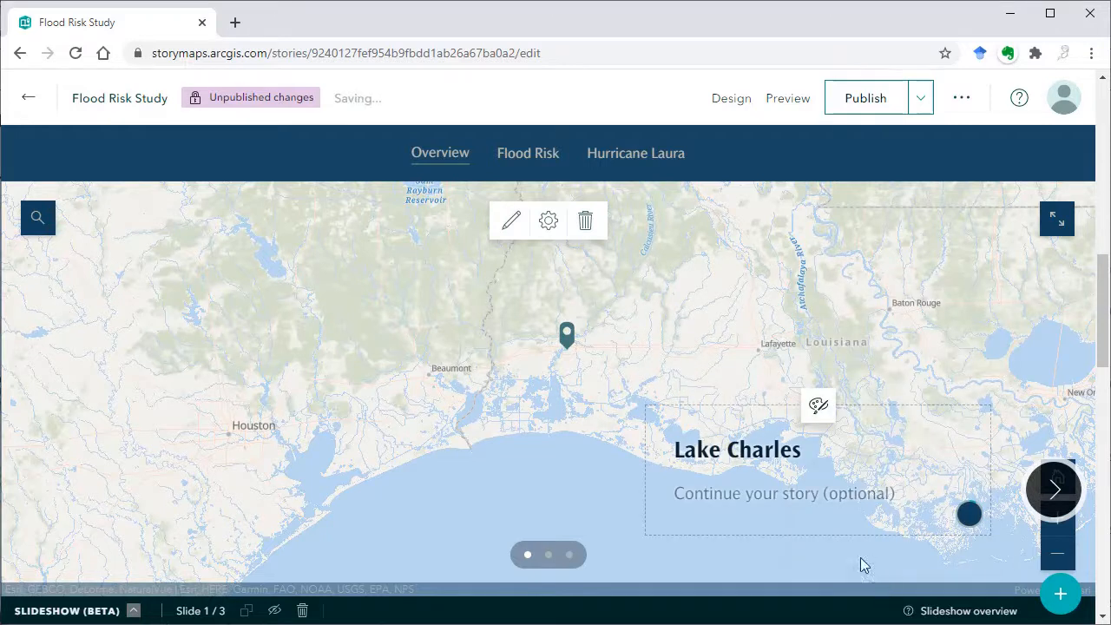
left_click(819, 405)
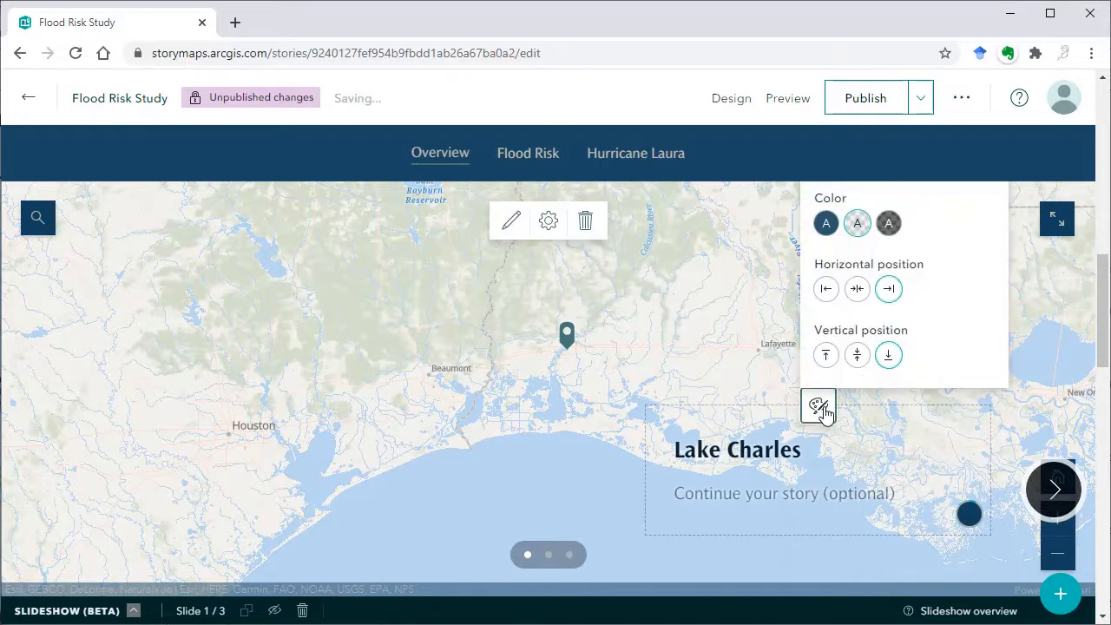
left_click(826, 293)
- On the third slide, make the Poverty text panel transparent with dark text and set its vertical position to bottom
left_click(1054, 488)
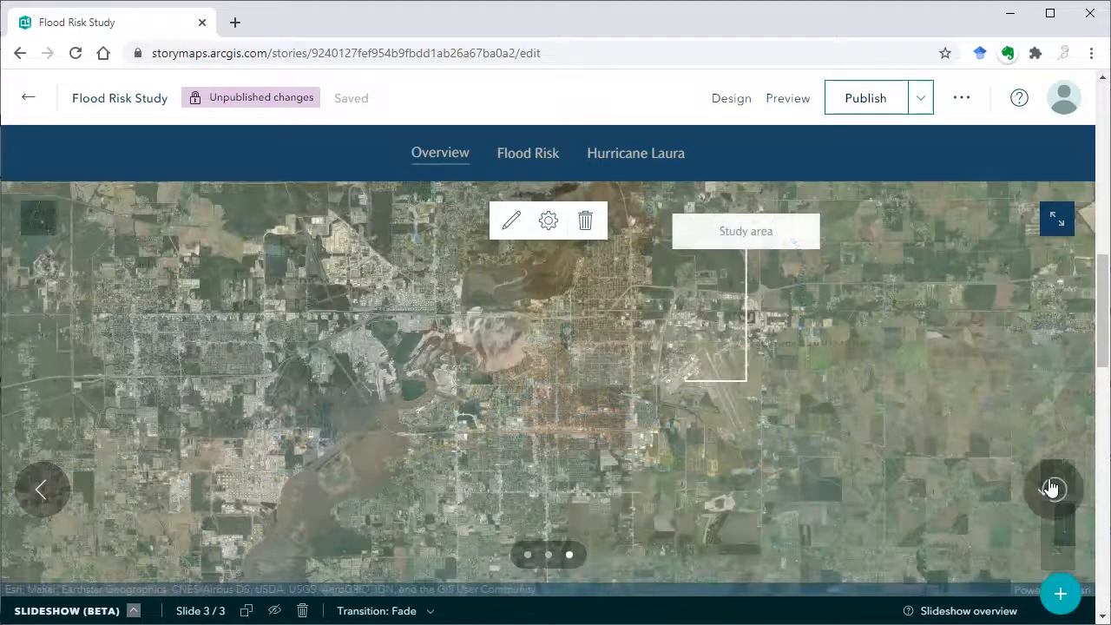
left_click(1053, 488)
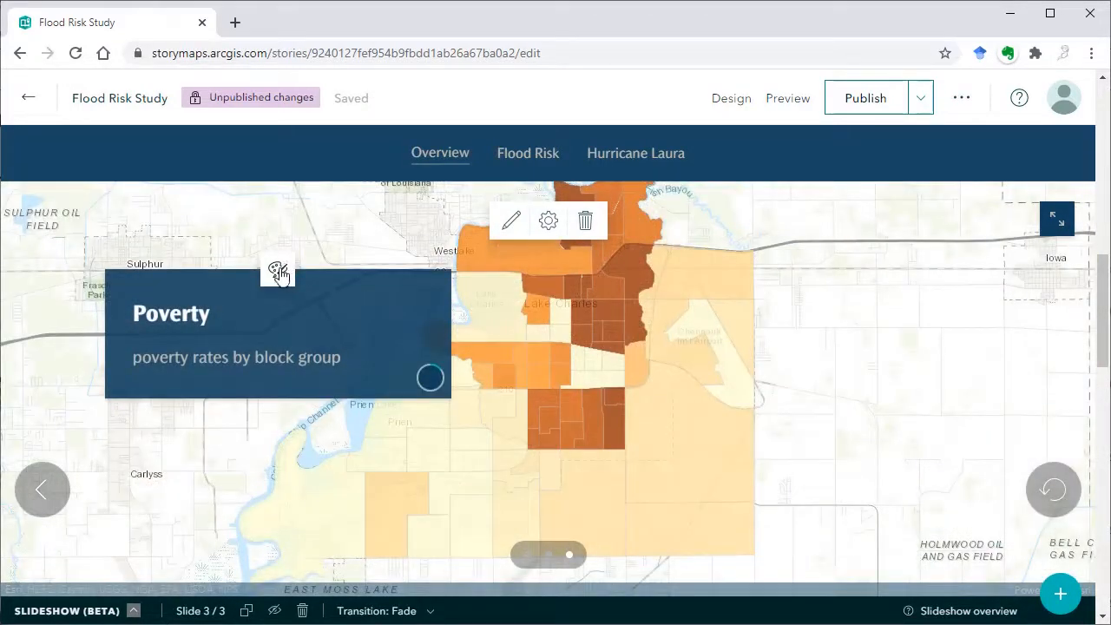
left_click(278, 270)
left_click(319, 379)
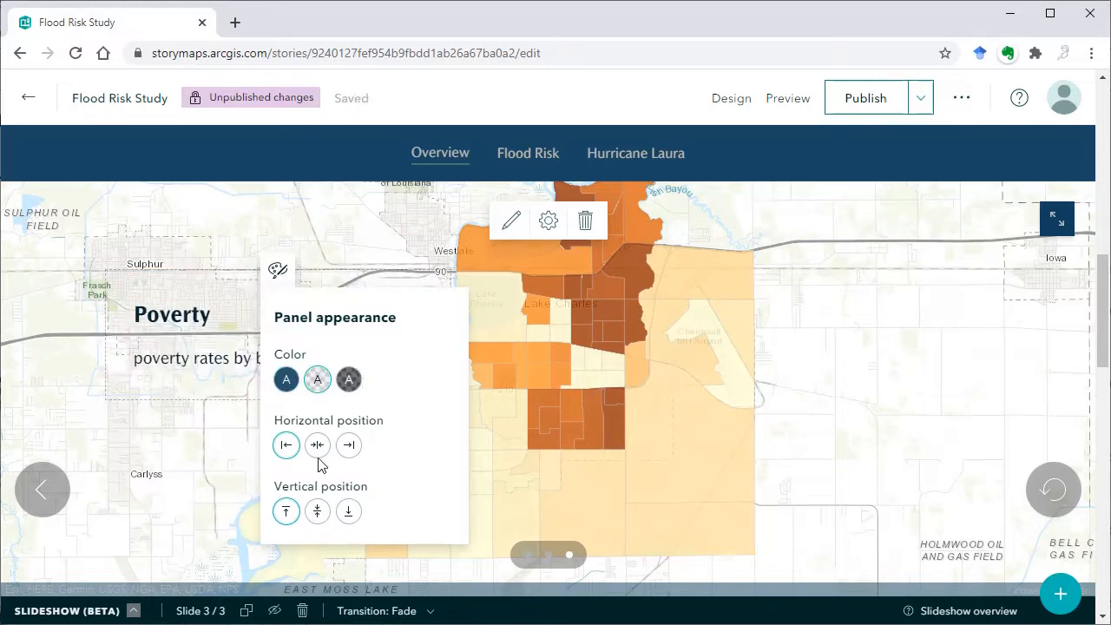
left_click(330, 513)
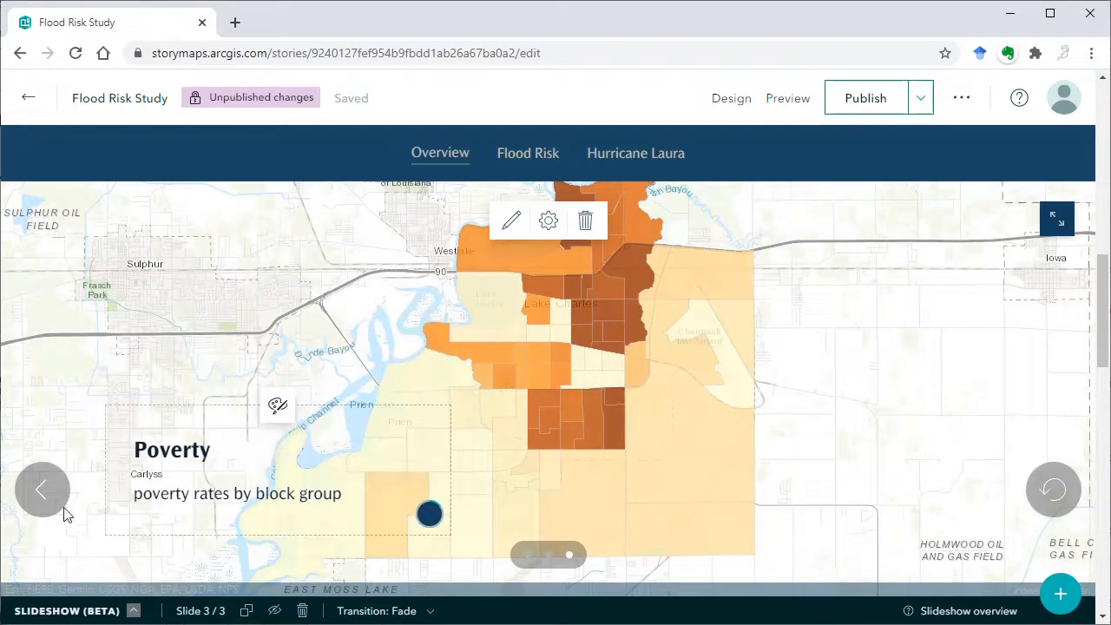
- Go back to the first slide and set the Lake Charles text panel's color to solid dark blue
left_click(41, 504)
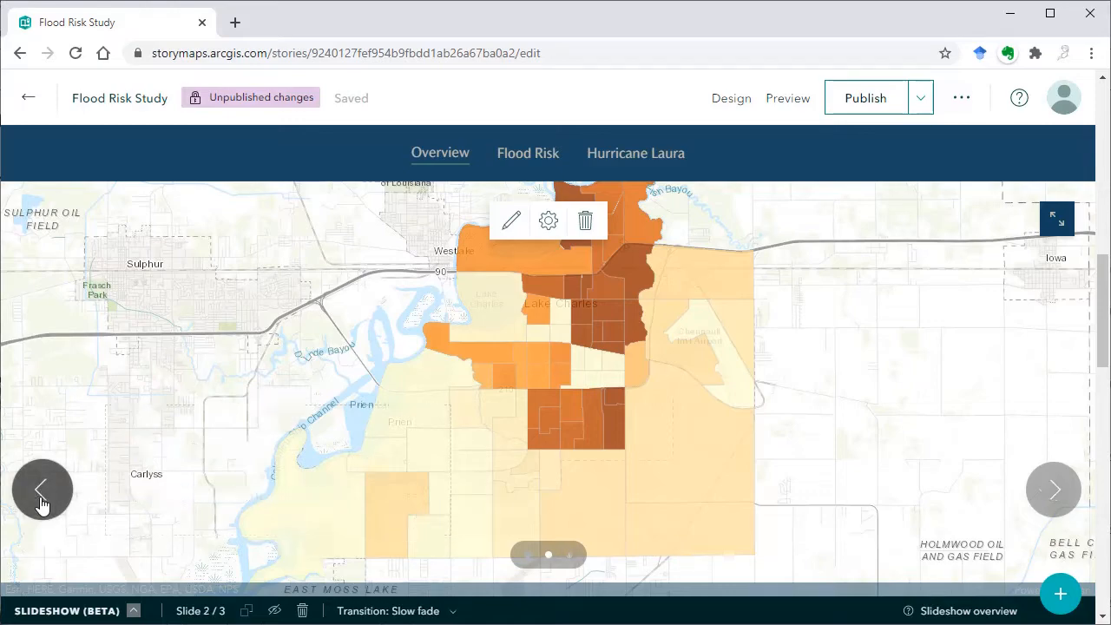
left_click(41, 504)
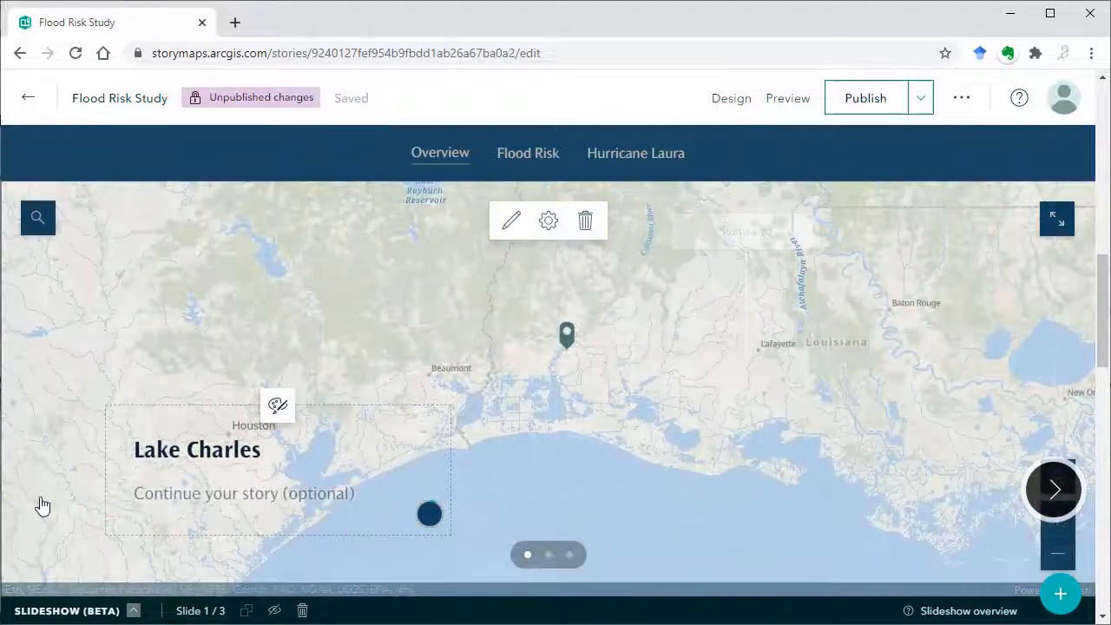
left_click(278, 406)
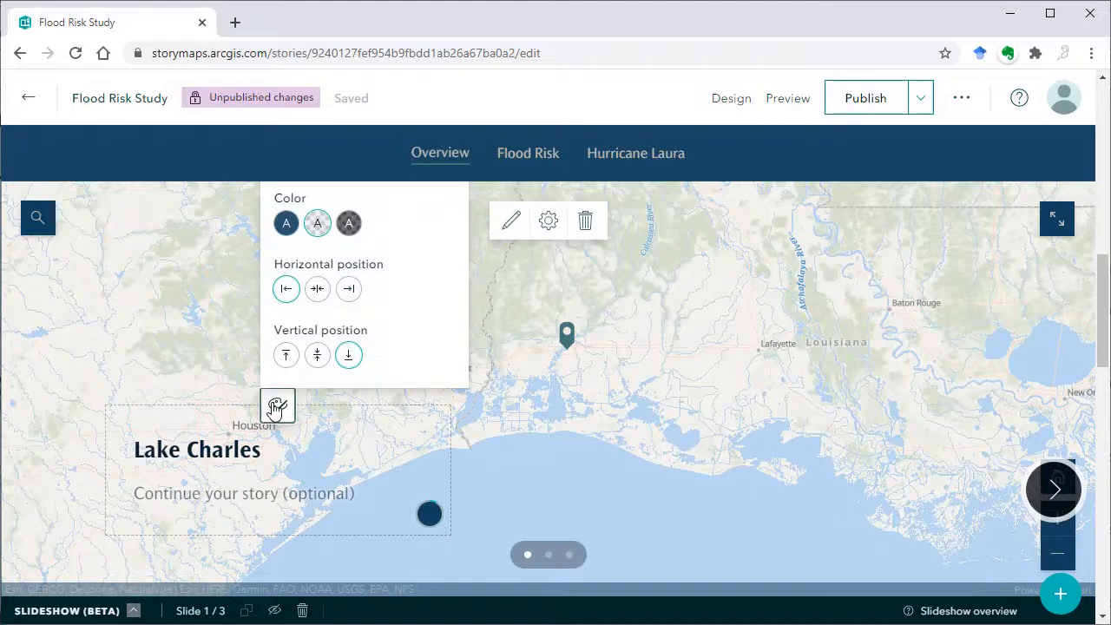
left_click(287, 224)
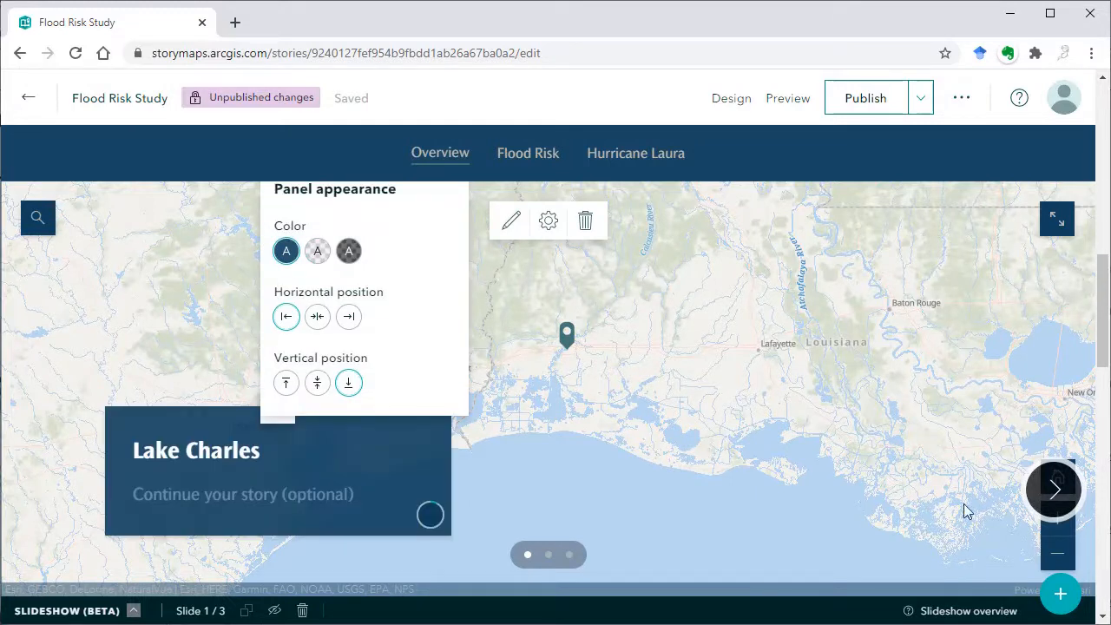
left_click(739, 521)
- Preview the story and jump between the three slides of the Lake Charles slideshow, ending on the first slide
left_click(789, 105)
scroll(788, 394, "down", 10)
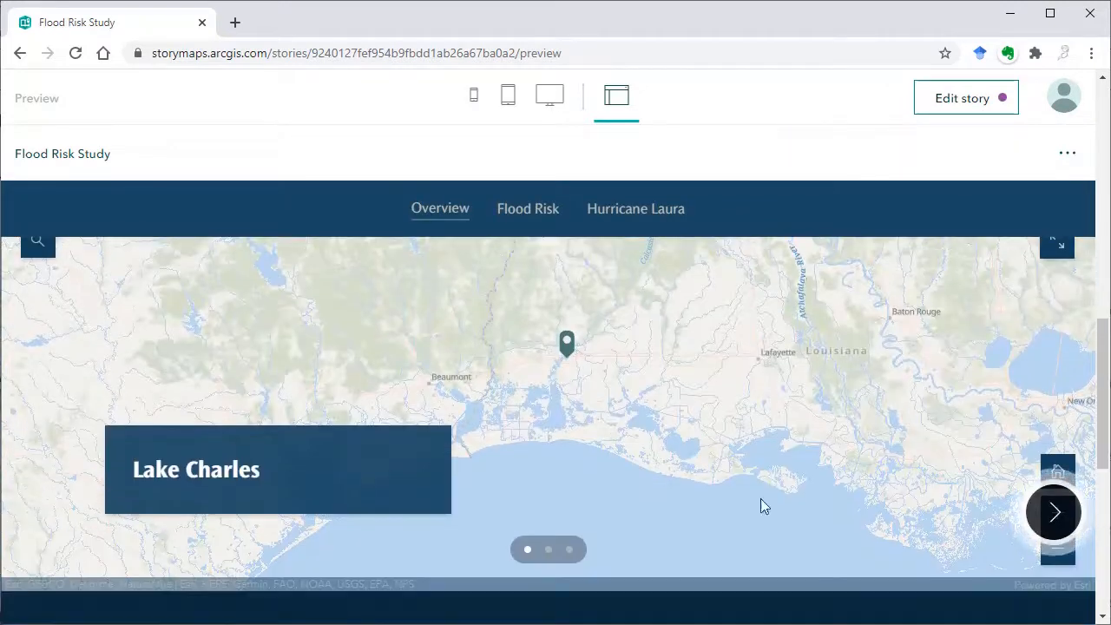
scroll(772, 525, "down", 2)
scroll(773, 525, "up", 3)
scroll(775, 527, "down", 1)
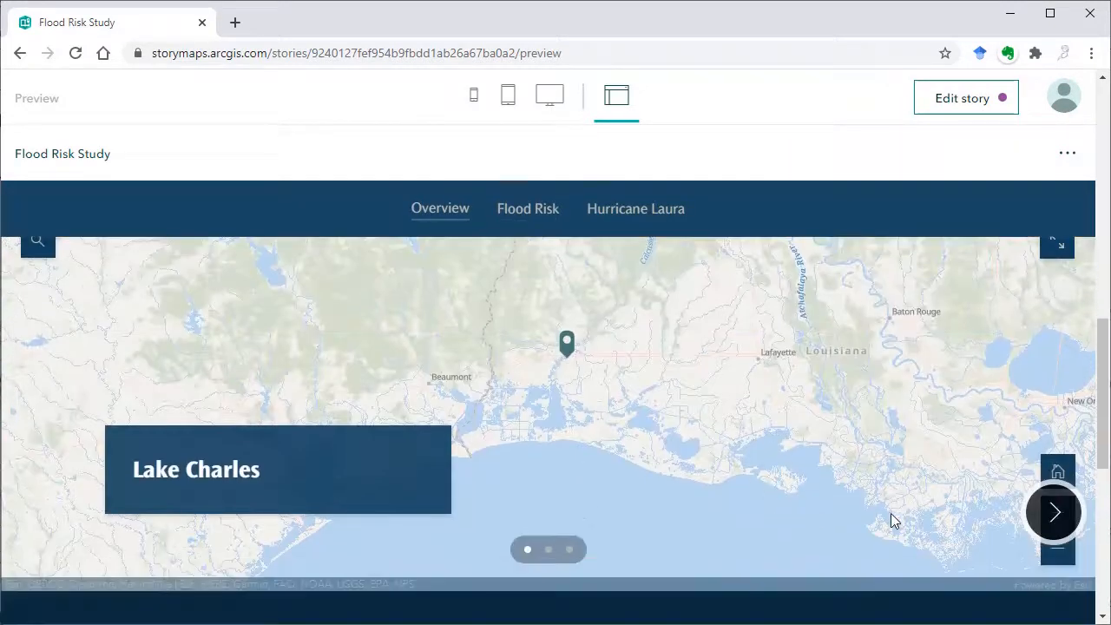
left_click(546, 550)
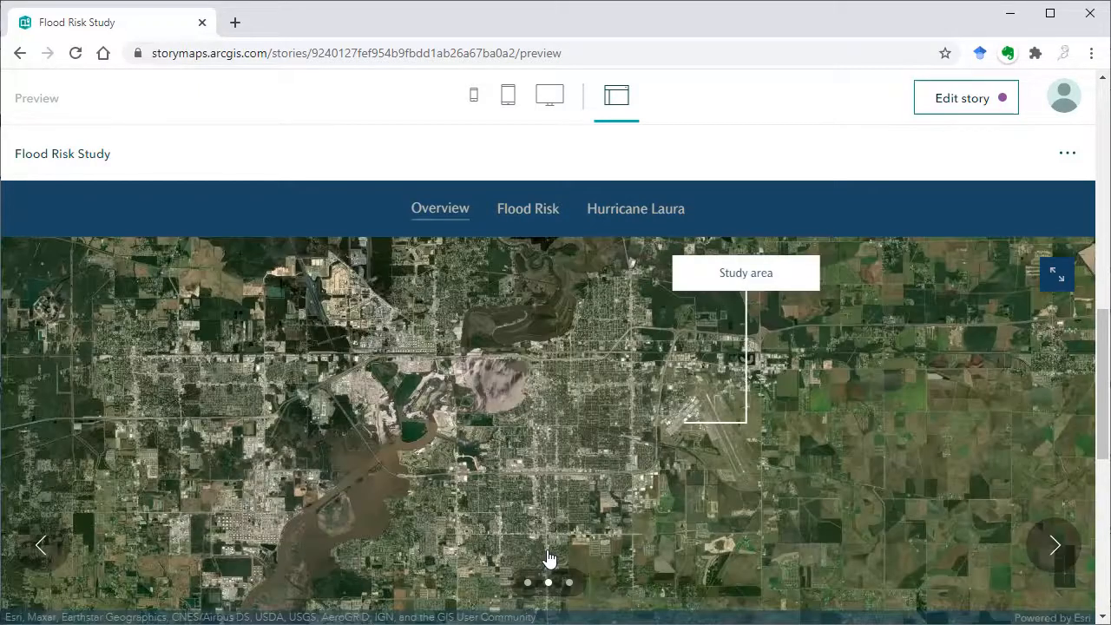
left_click(570, 584)
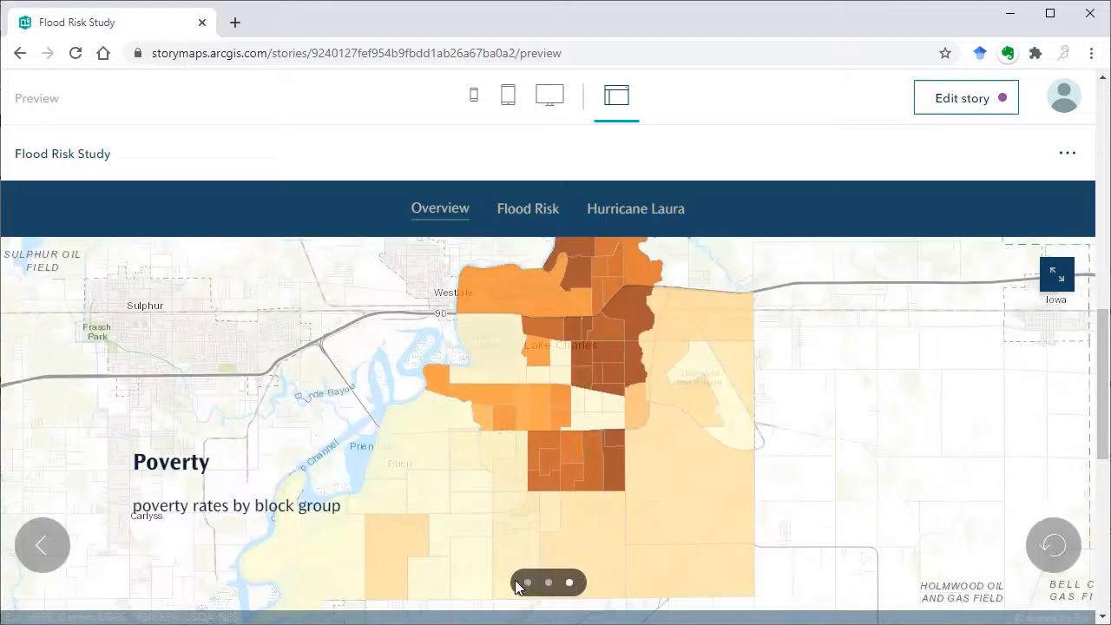
left_click(528, 585)
left_click(549, 584)
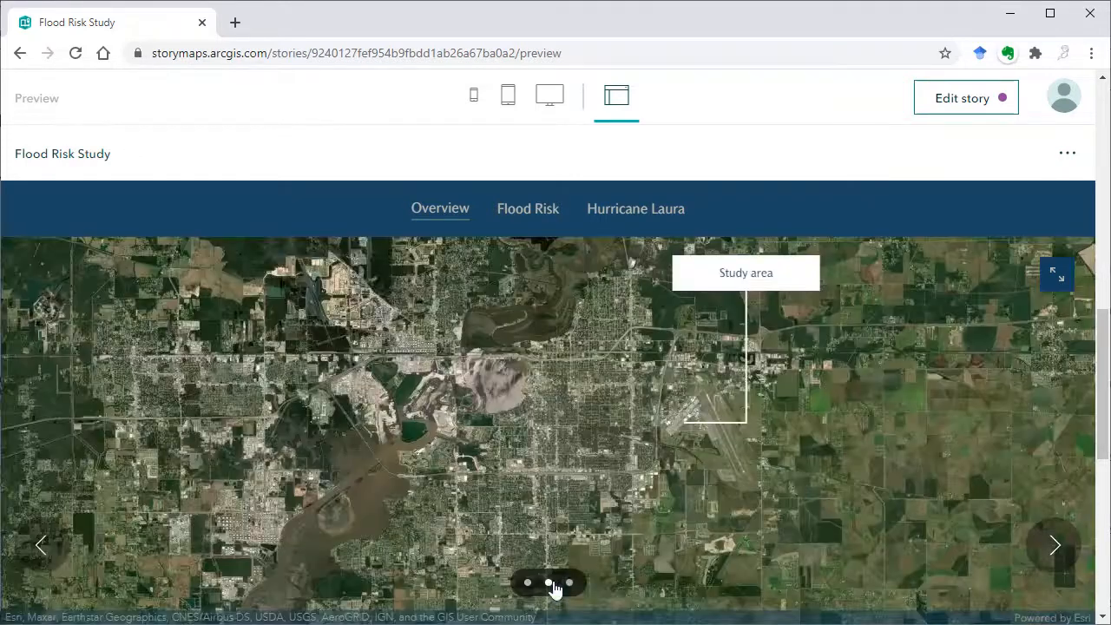
left_click(570, 584)
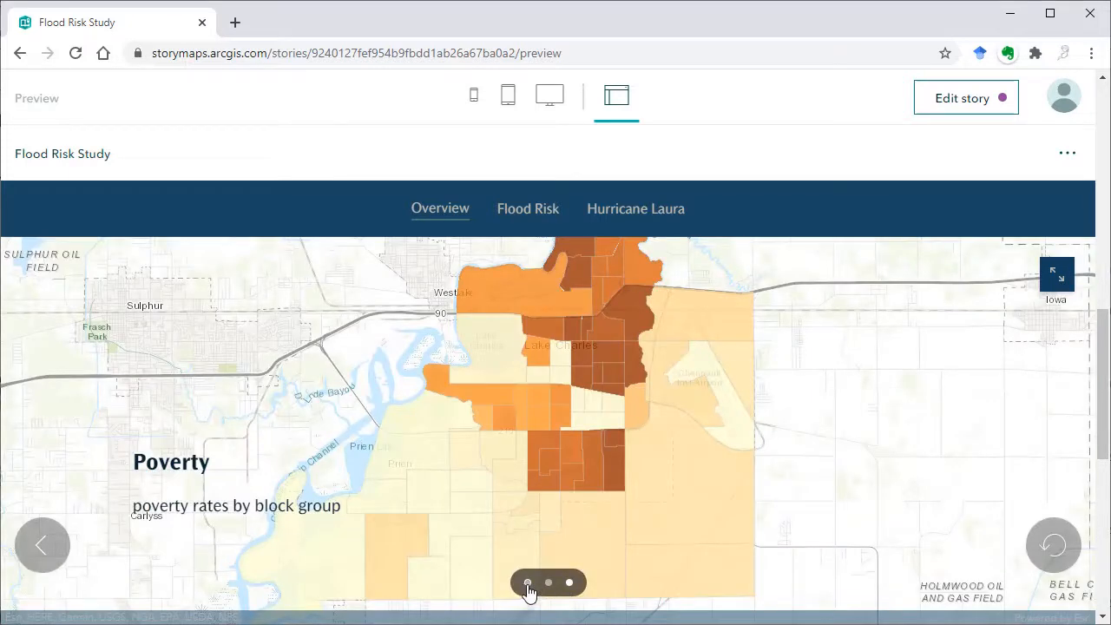
left_click(528, 585)
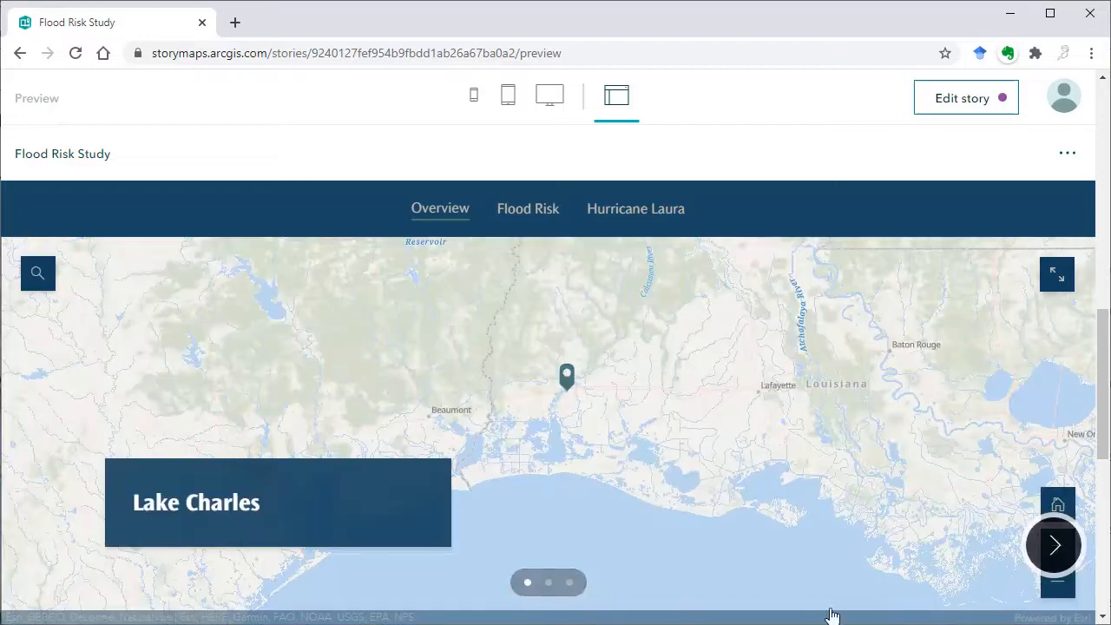
- Page to the second slide and back, and test panning and zooming out the first slide's map in the preview
left_click(1050, 559)
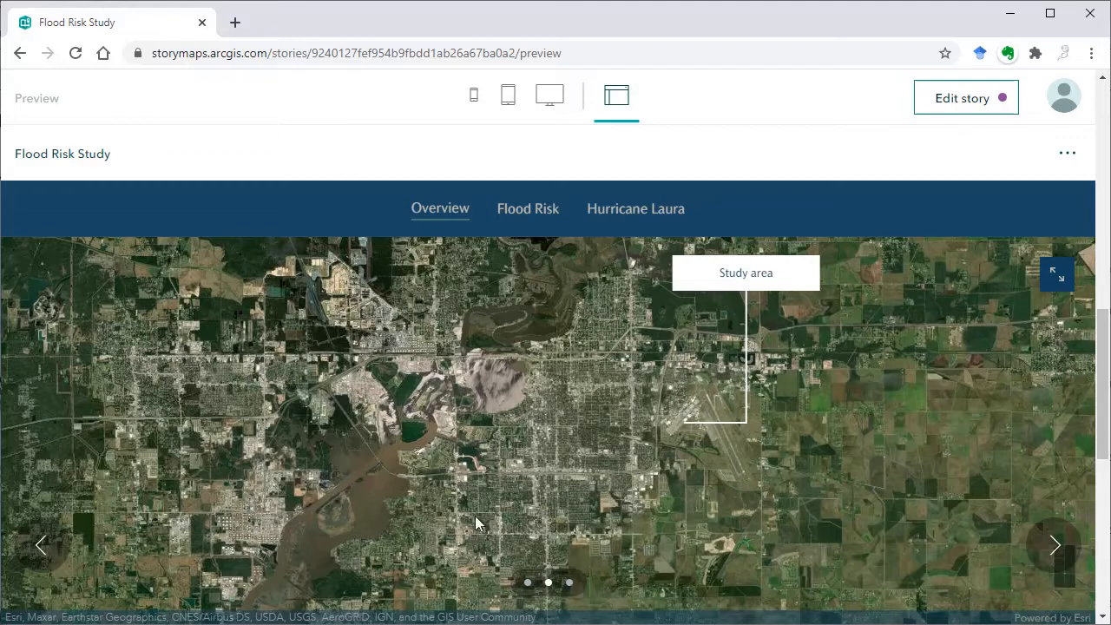
left_click(45, 547)
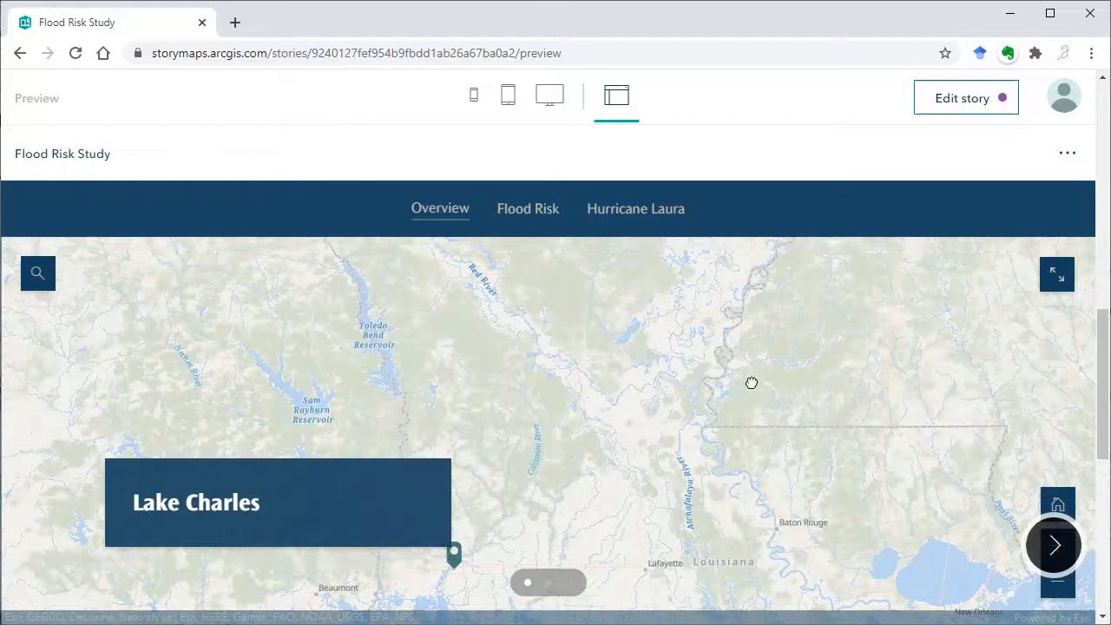
scroll(801, 329, "down", 2)
scroll(756, 404, "up", 2)
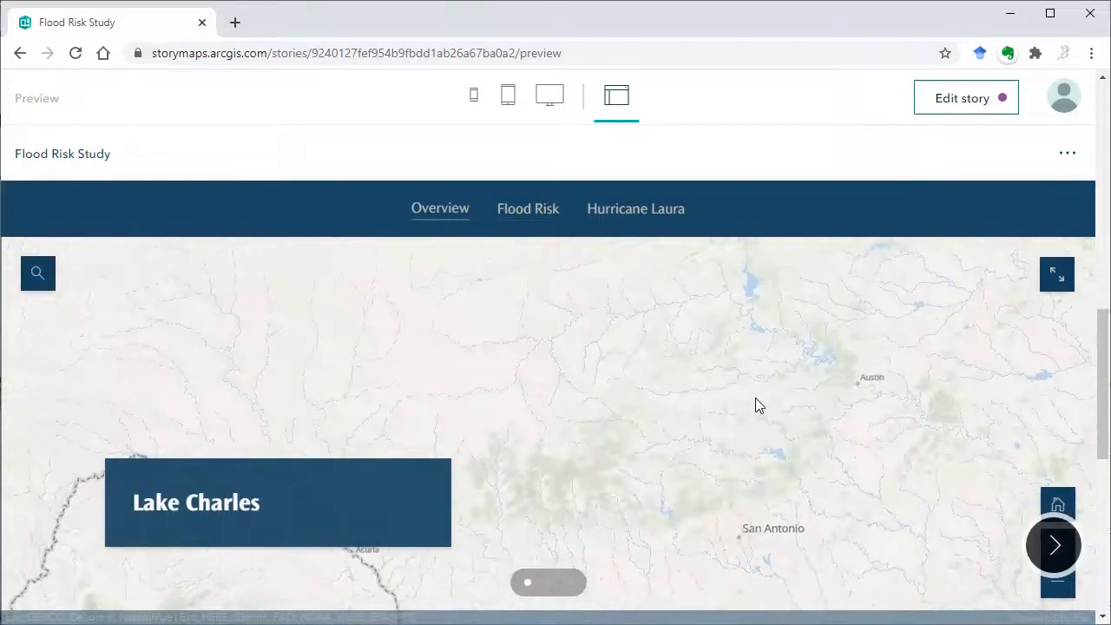
left_click(1059, 585)
left_click(1059, 585)
left_click(1060, 585)
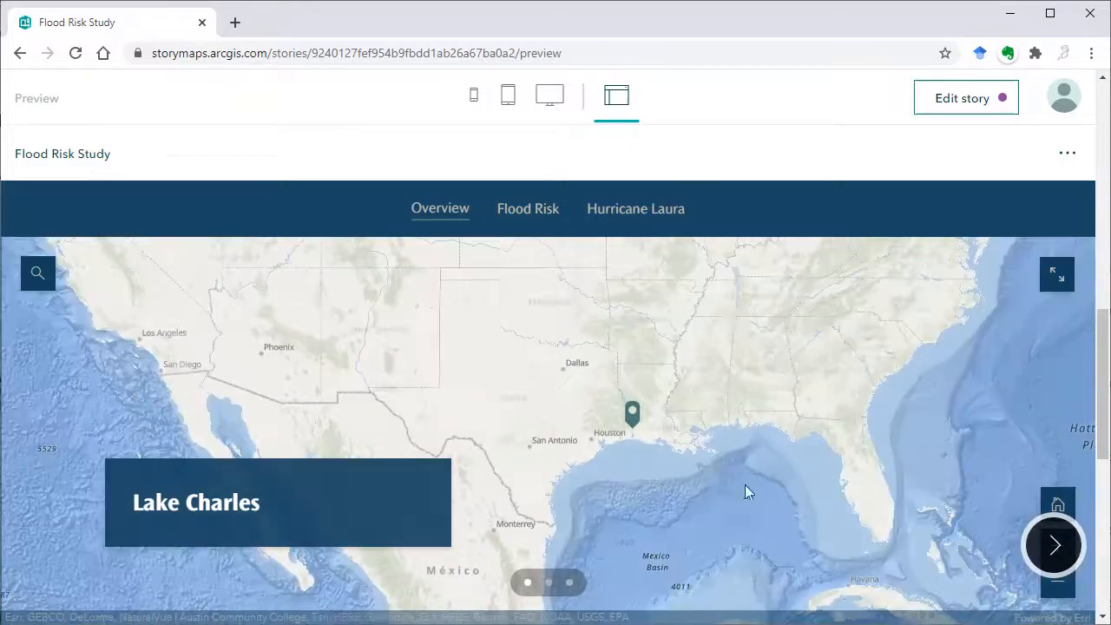
- Return to editing the story and insert a Swipe block under the Flood Risk heading
left_click(973, 102)
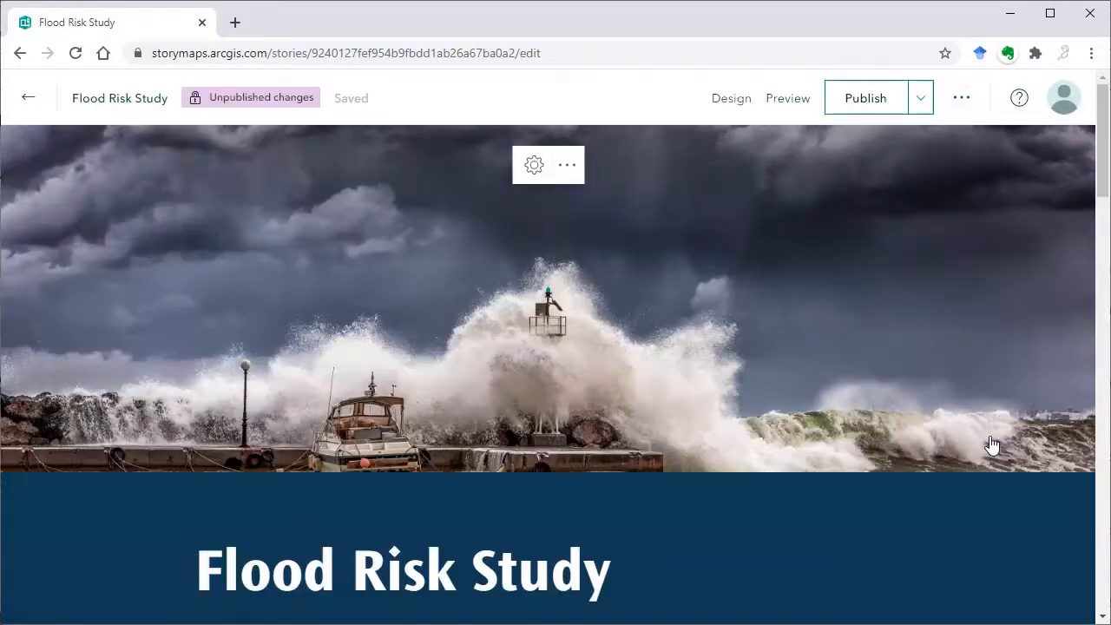
scroll(990, 442, "down", 3)
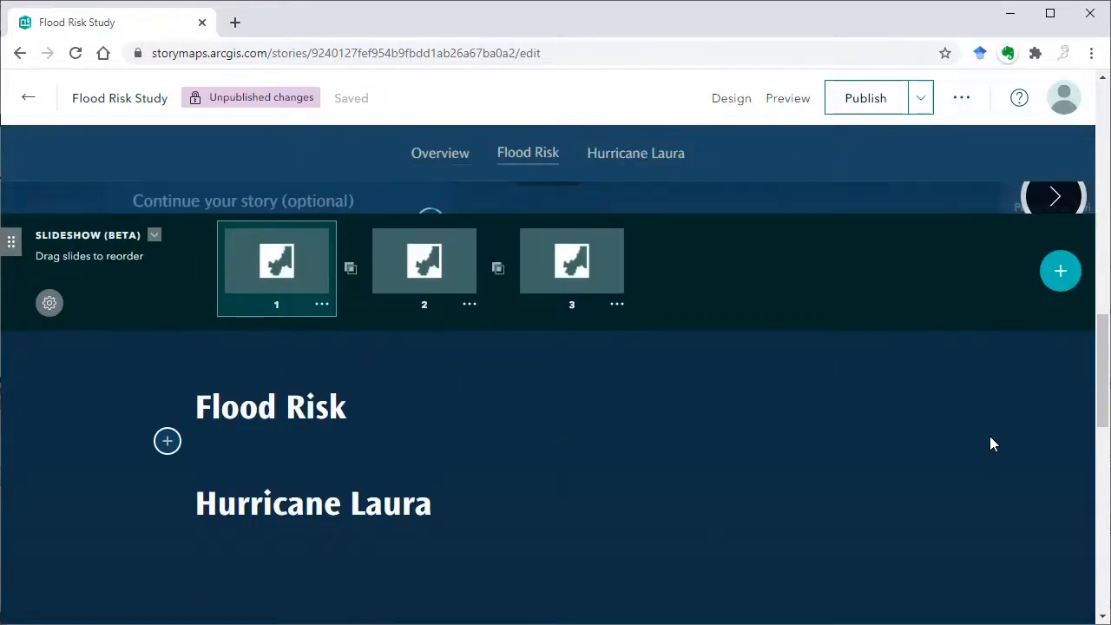
left_click(168, 446)
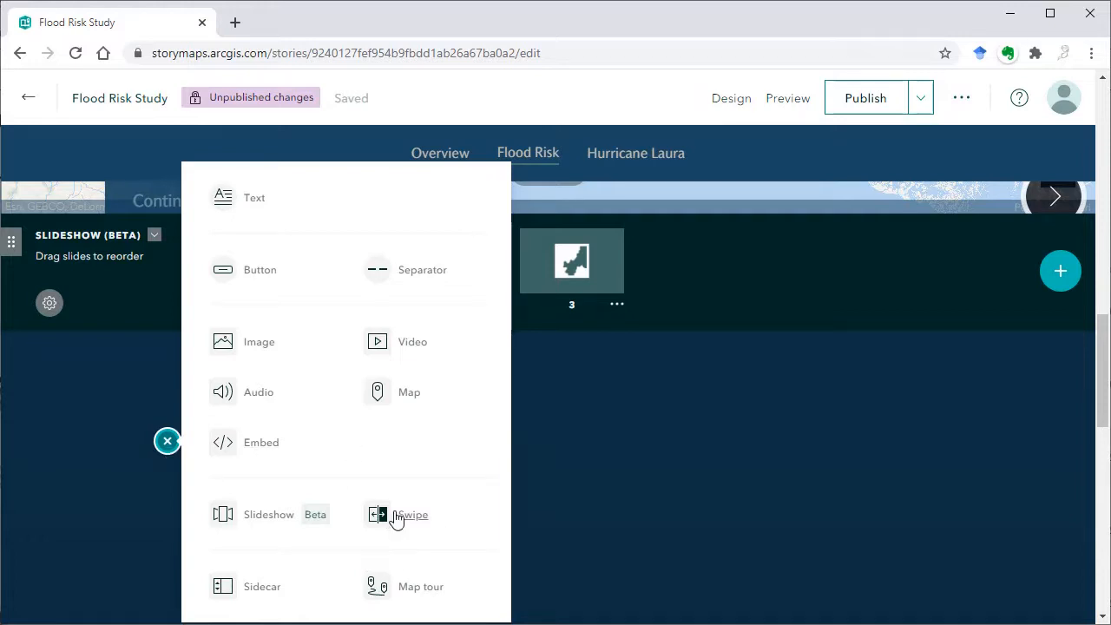
mouse_move(396, 518)
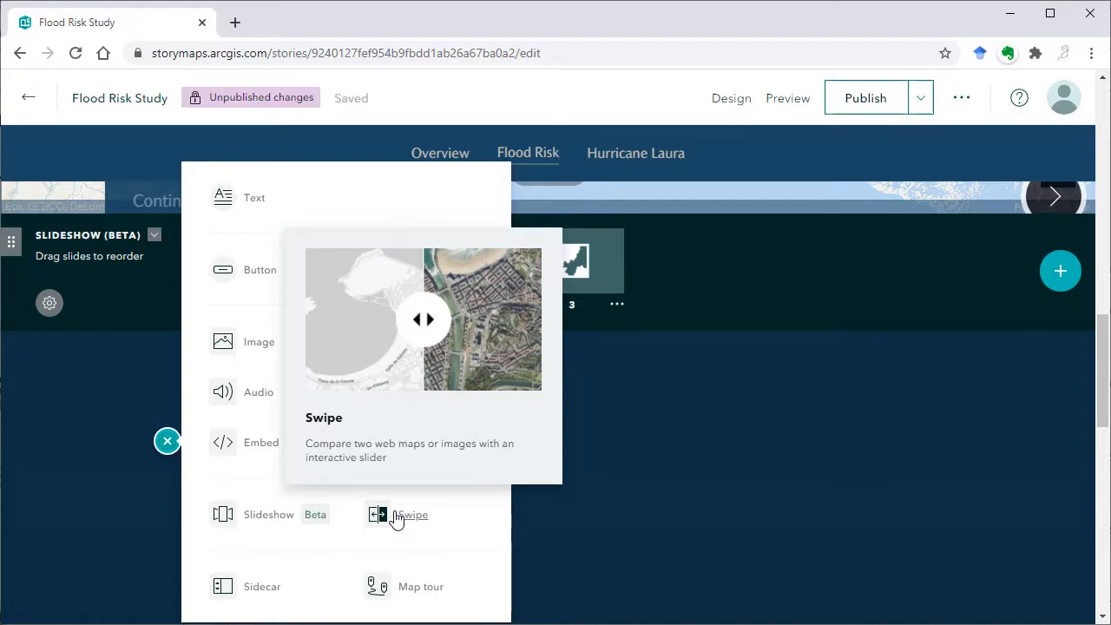
left_click(396, 515)
scroll(345, 460, "down", 2)
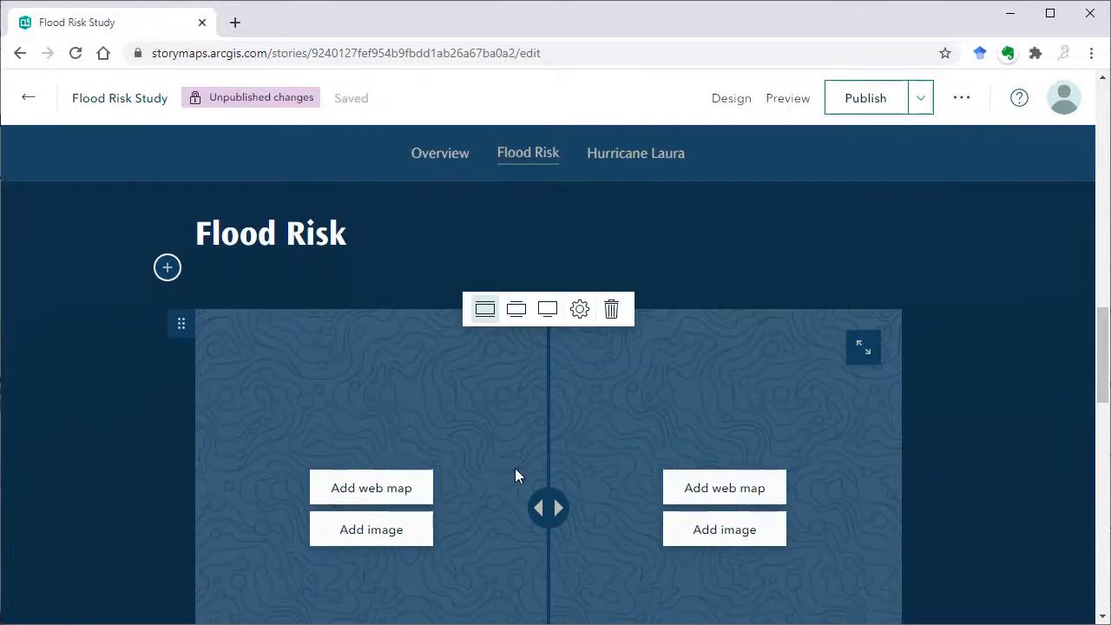
scroll(508, 460, "down", 1)
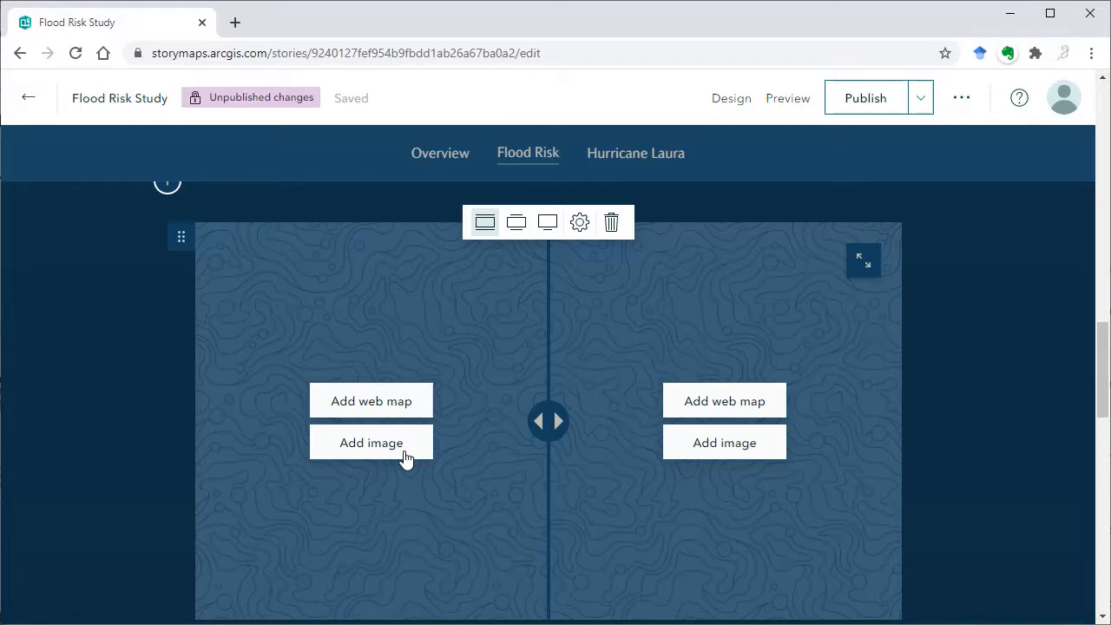
- Fill the Swipe block with flood hazard.png on its left side and Social Vulnerability.png on its right side
left_click(402, 452)
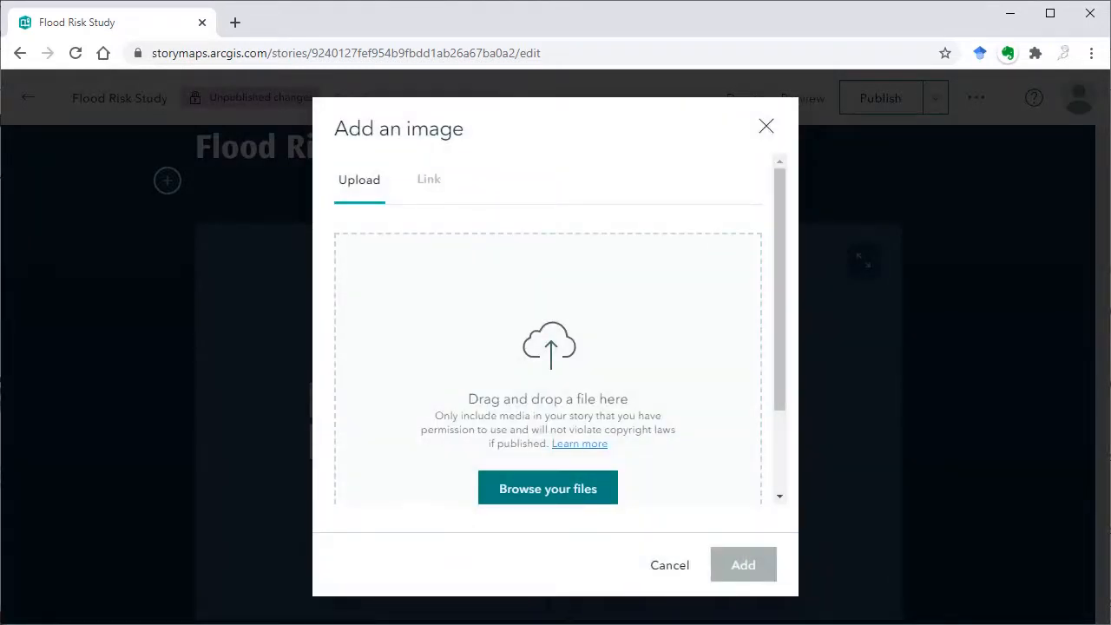
left_click_drag(1110, 308, 613, 324)
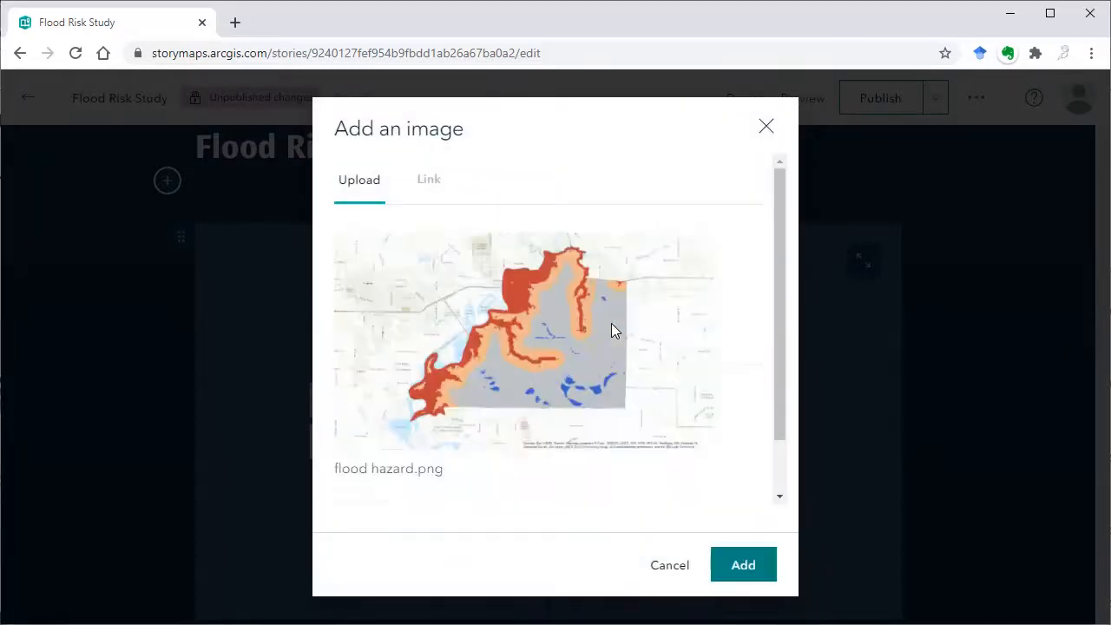
left_click(739, 563)
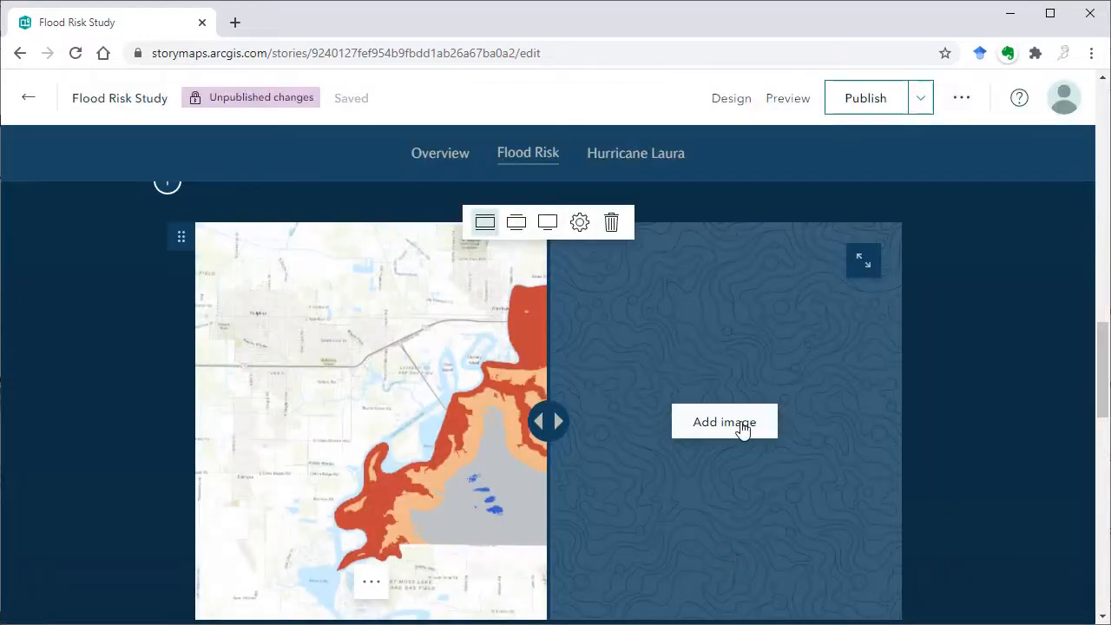
left_click(724, 423)
left_click_drag(1110, 347, 634, 384)
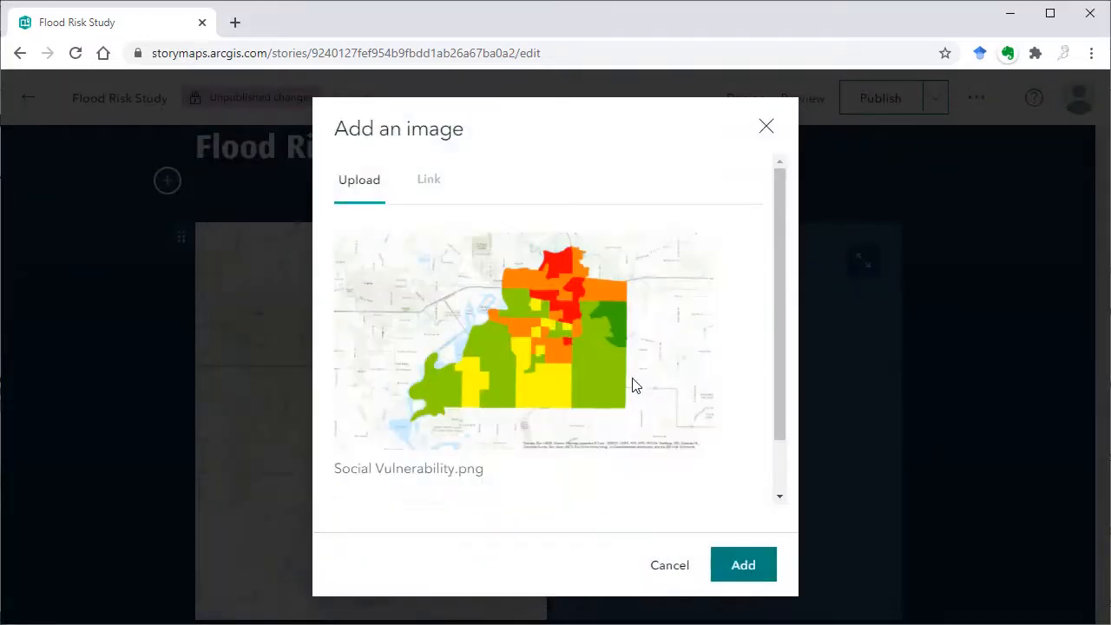
left_click(740, 564)
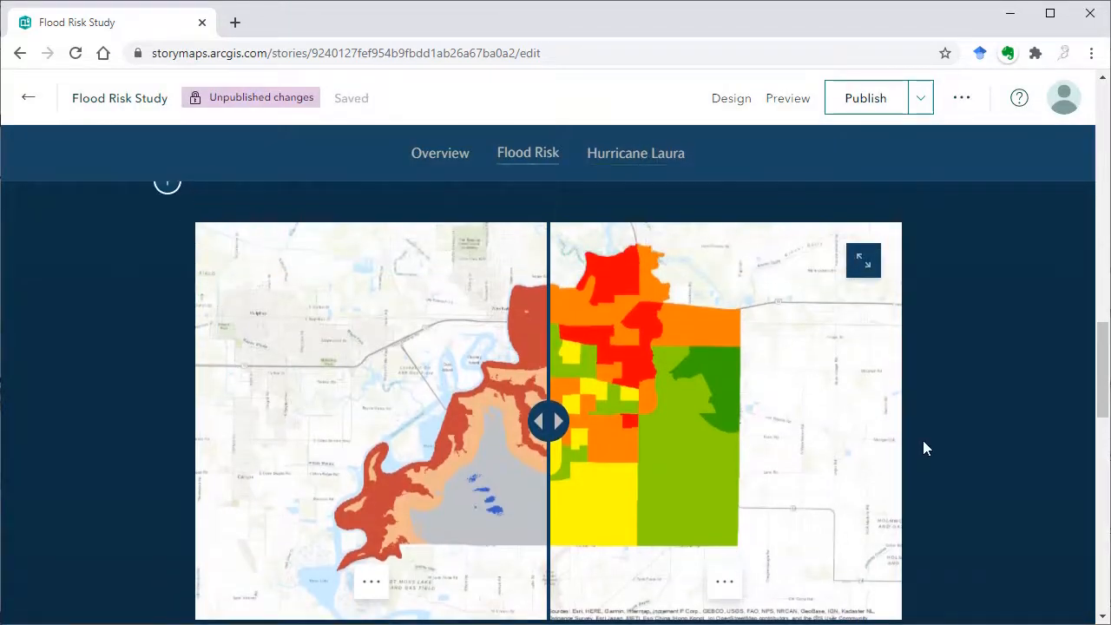
- Test the Swipe block's divider by sliding it across the two images, and review the block down to its caption
mouse_move(555, 421)
left_mouse_down()
mouse_move(605, 422)
mouse_move(506, 422)
mouse_move(685, 422)
mouse_move(551, 438)
left_mouse_up()
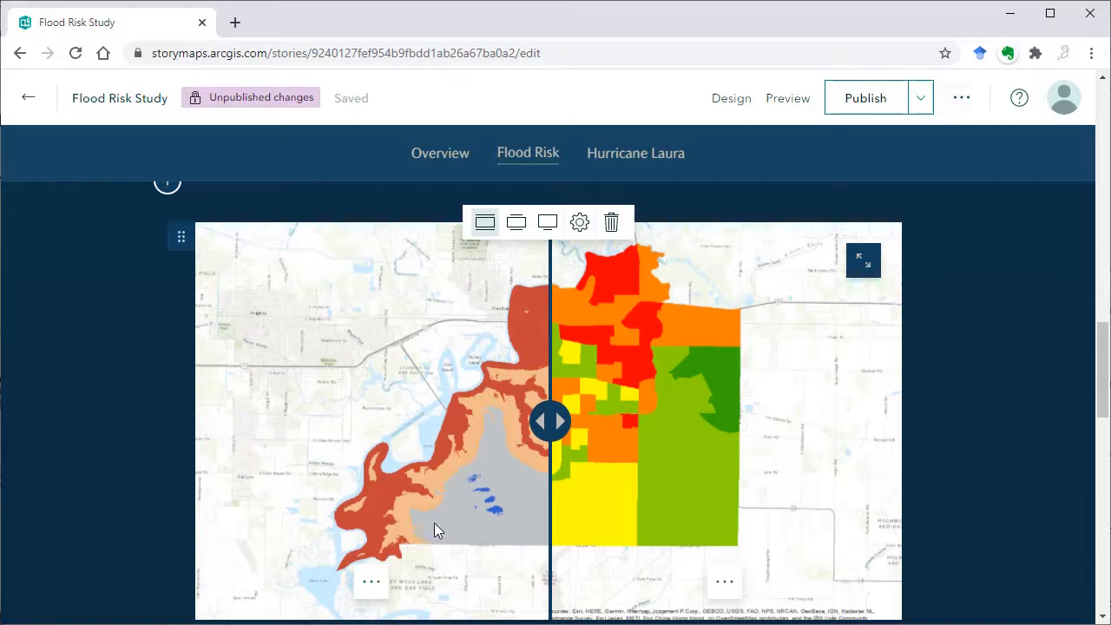
left_click_drag(550, 421, 558, 456)
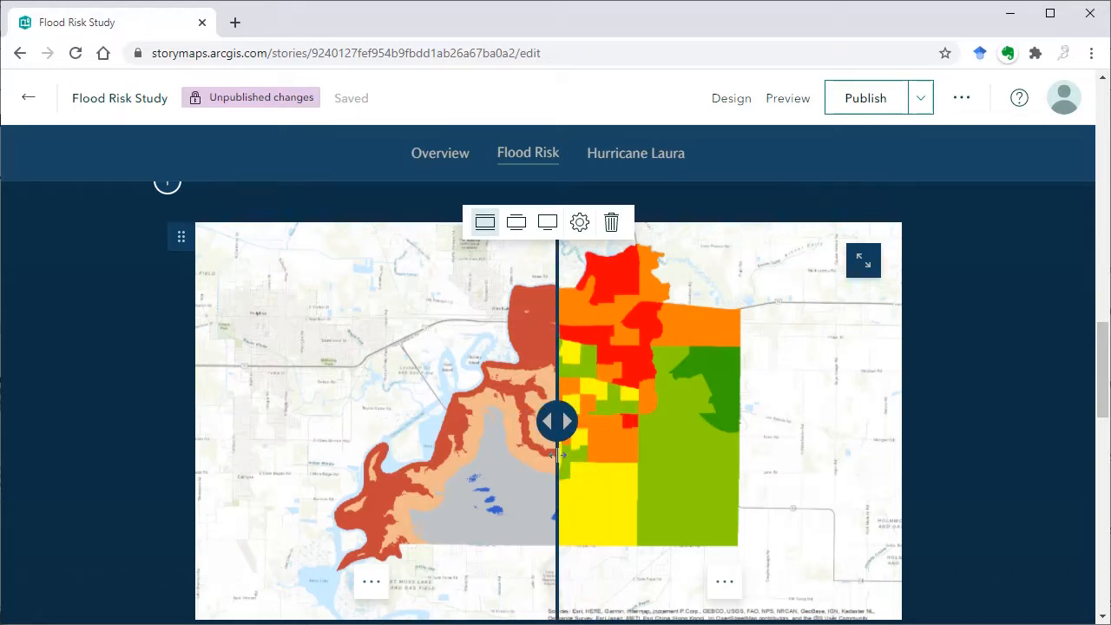
scroll(837, 501, "down", 1)
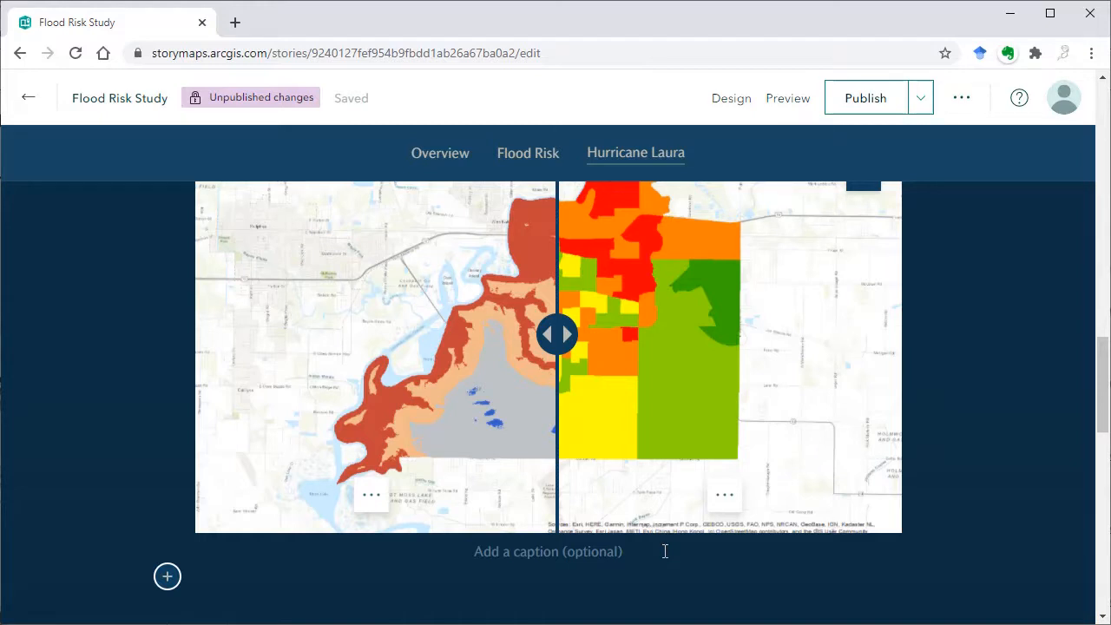
scroll(665, 552, "up", 1)
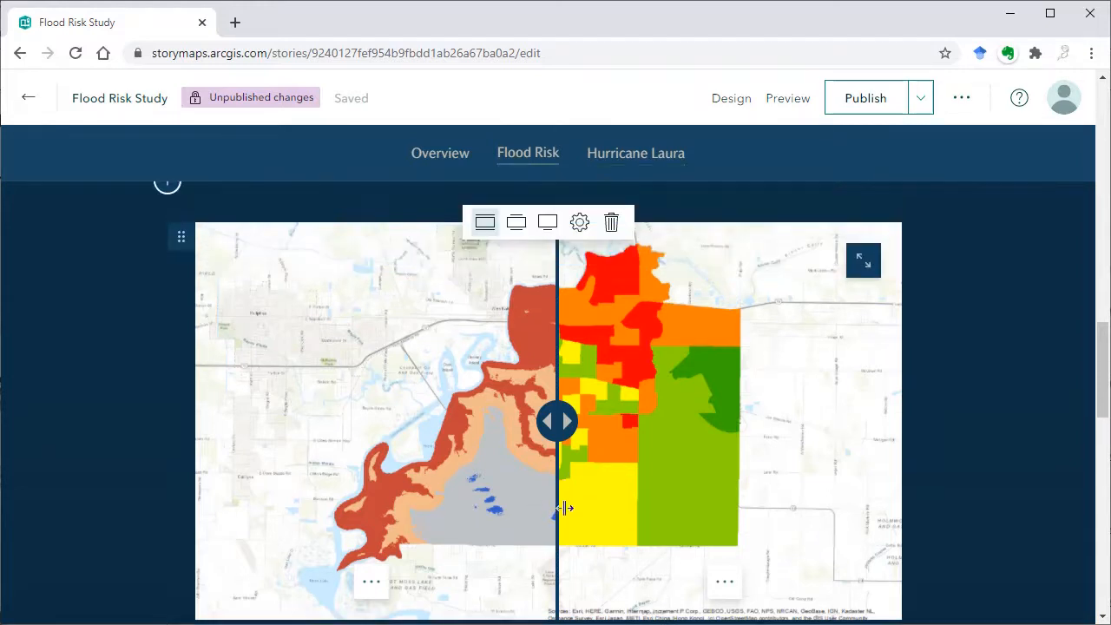